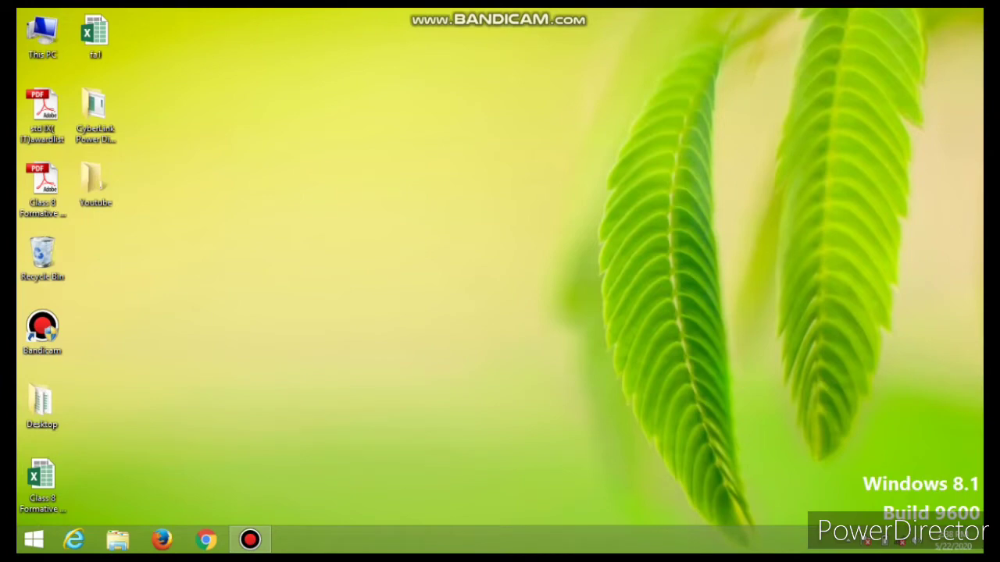
# Step: Search Windows 8.1 for 'word 2013' and launch Word 2013 from the results
pyautogui.moveTo(981, 9)
pyautogui.click(945, 149)
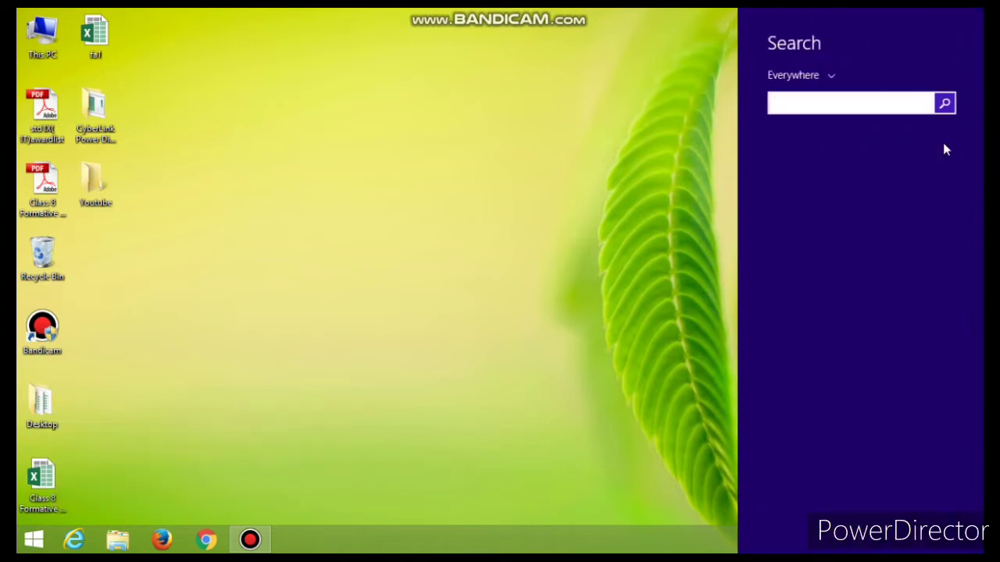
pyautogui.write('word 2013')
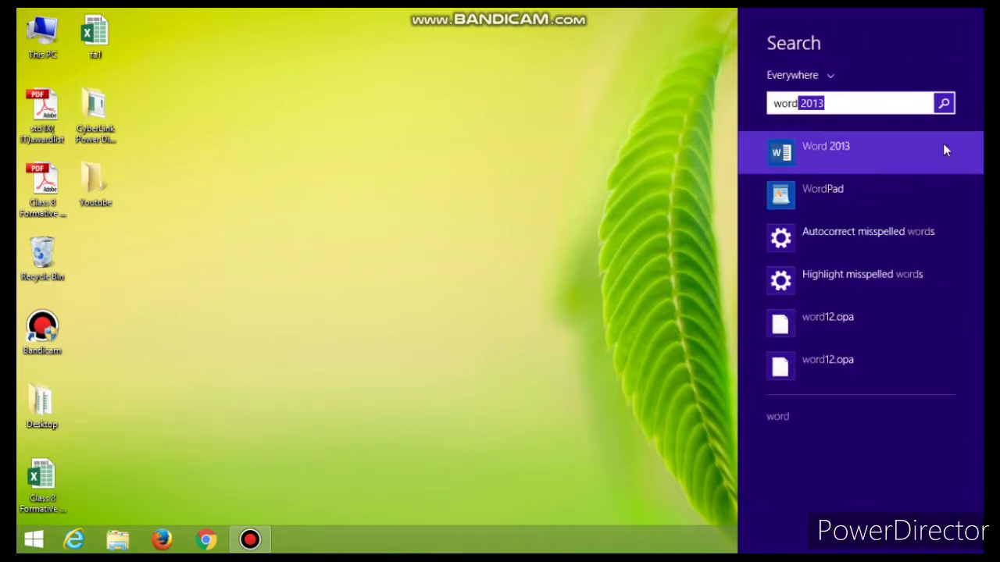
pyautogui.click(935, 150)
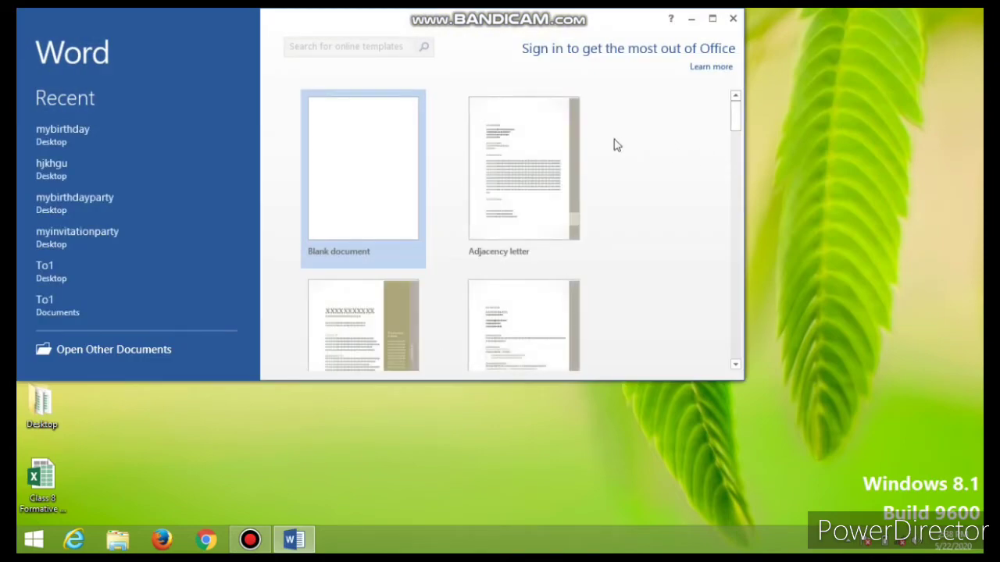
# Step: Maximize Word, start a blank document and dismiss the activation warning
pyautogui.click(711, 19)
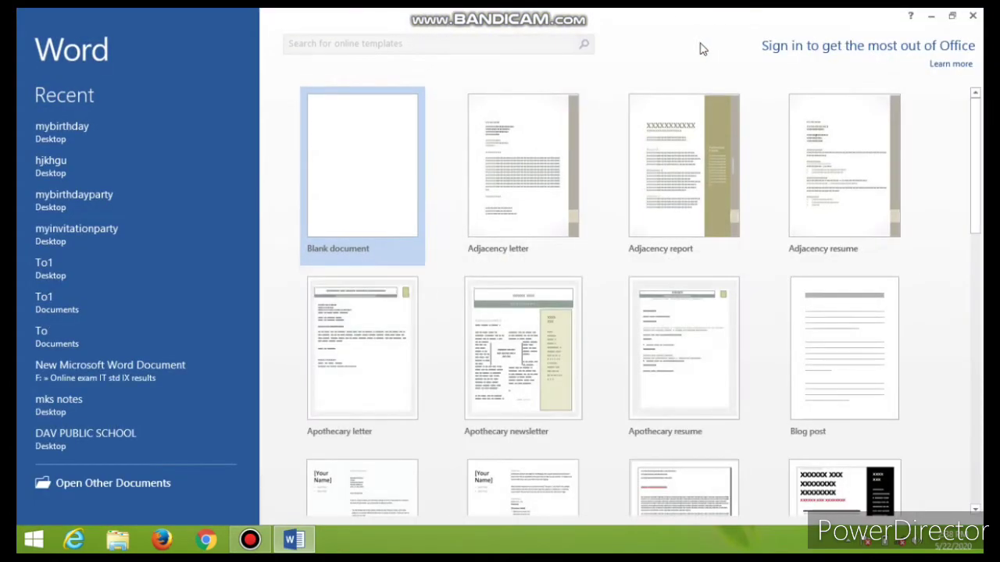
pyautogui.click(385, 226)
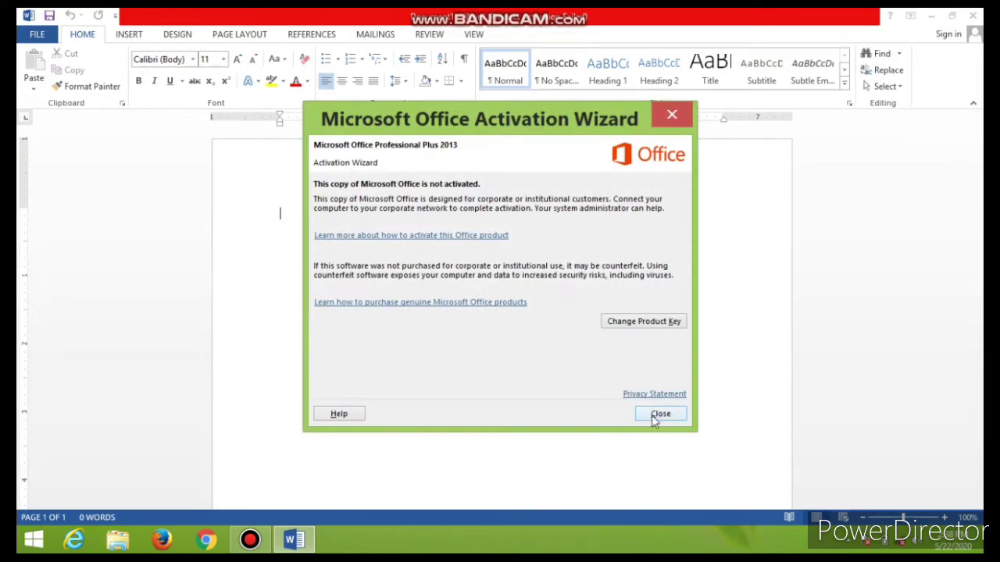
pyautogui.click(655, 417)
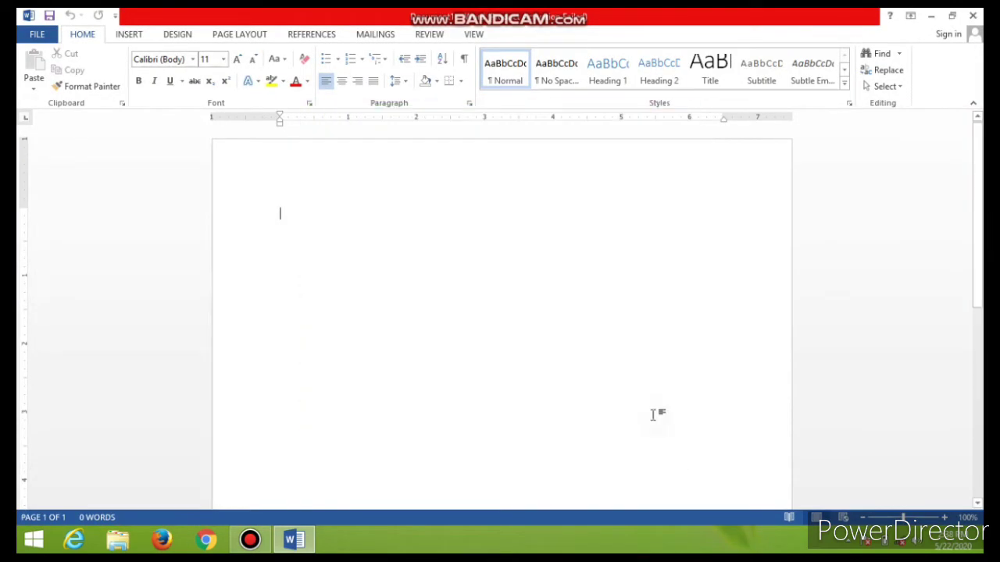
# Step: Grow the font to size 22 and type the heading 'Steps to insert shapes'
pyautogui.click(238, 60)
pyautogui.click(239, 61)
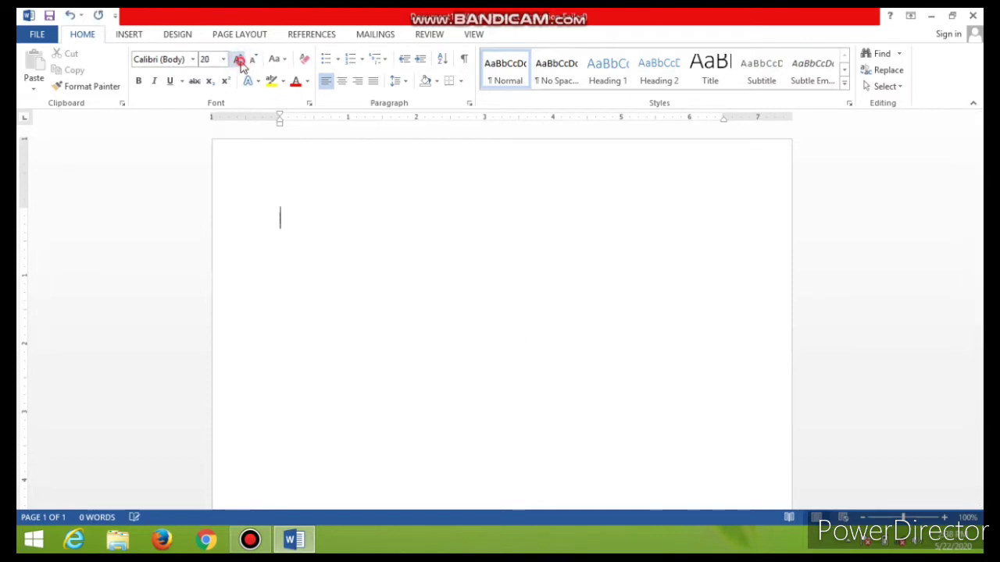
pyautogui.click(239, 60)
pyautogui.write('S')
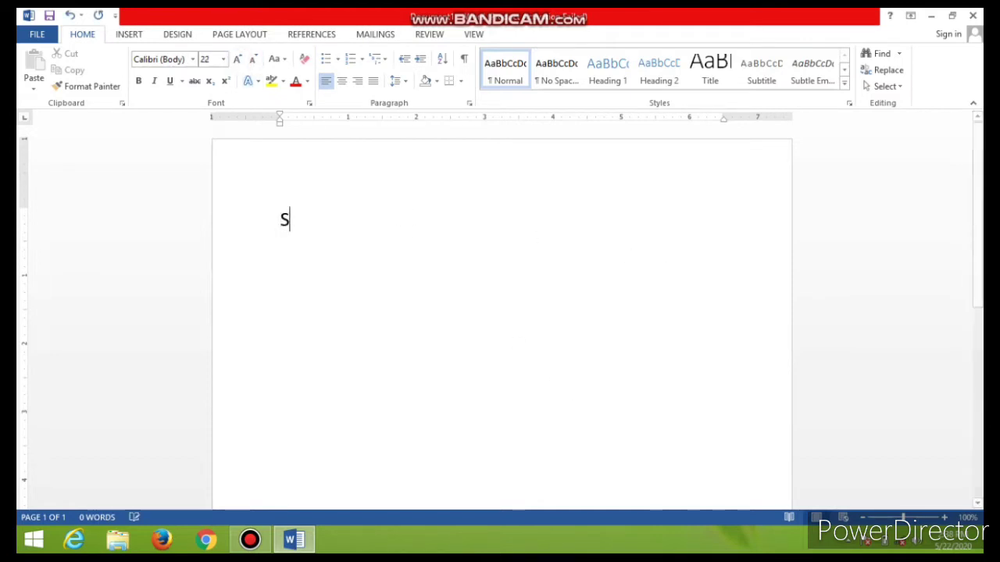
pyautogui.write('teps to insert')
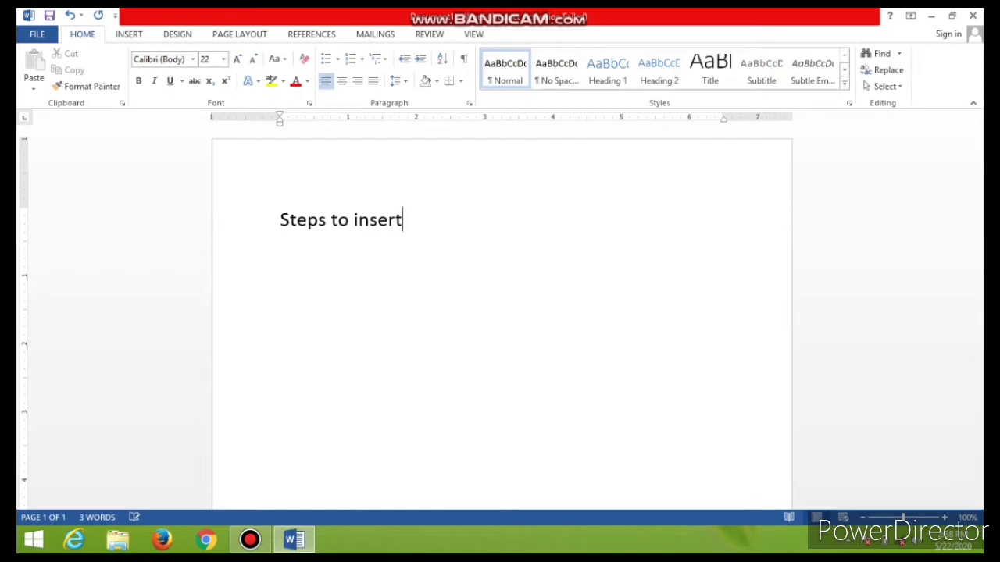
pyautogui.write(' shapes')
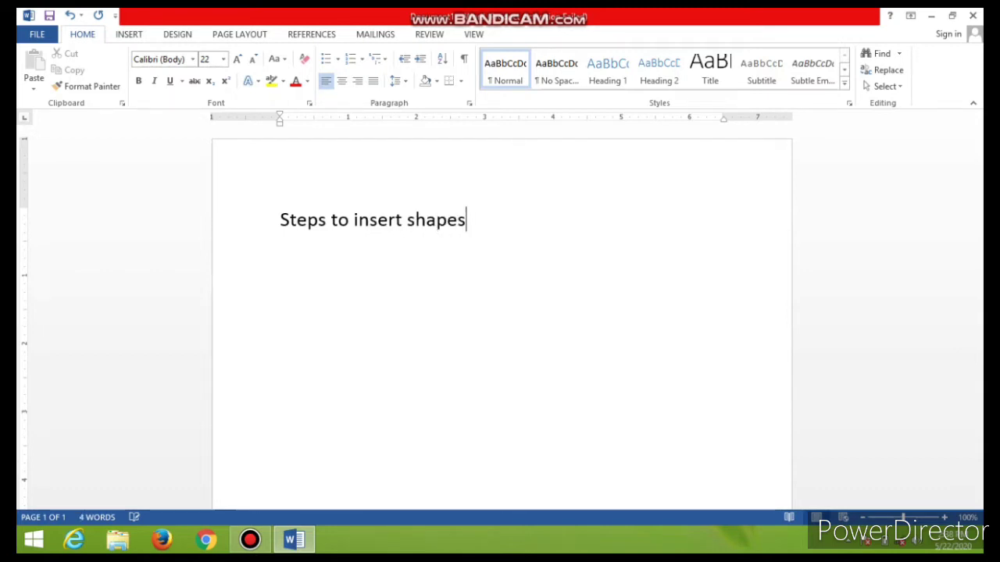
# Step: Select the whole heading and centre it on the page
pyautogui.doubleClick(441, 220)
pyautogui.moveTo(385, 225); pyautogui.dragTo(290, 230)
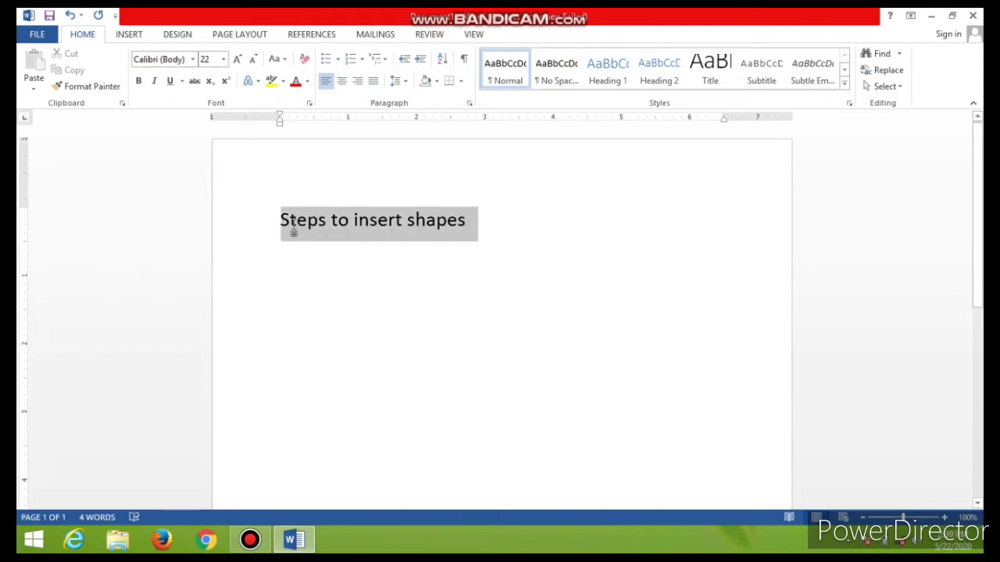
pyautogui.click(341, 84)
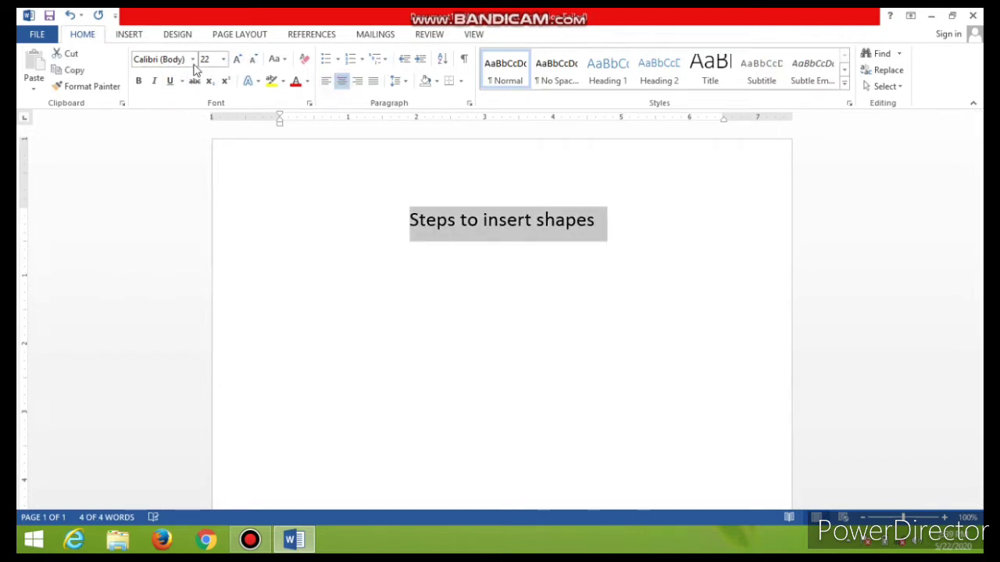
# Step: Set the heading in Times New Roman and start an empty line below it
pyautogui.click(193, 60)
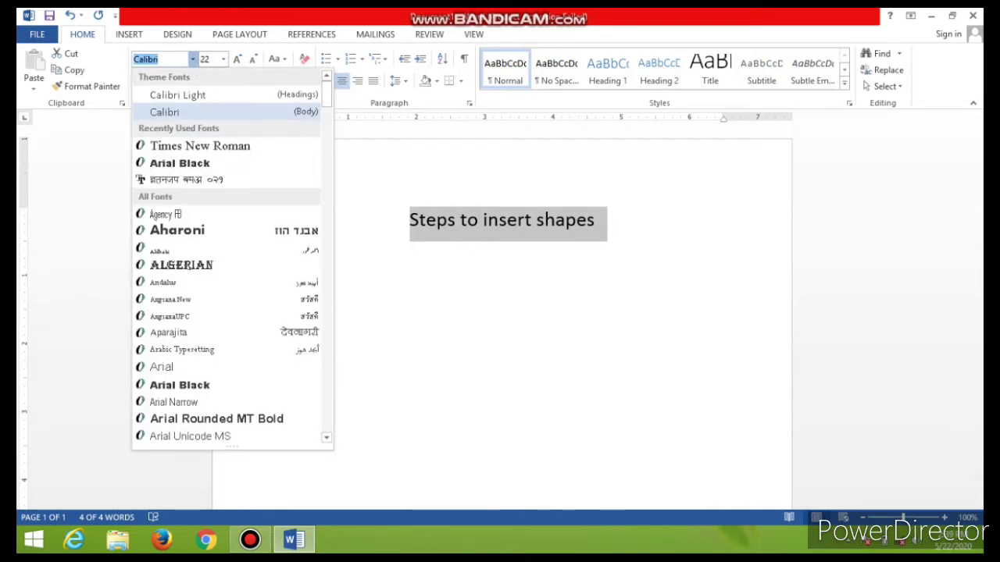
pyautogui.press('Down')
pyautogui.press('Return')
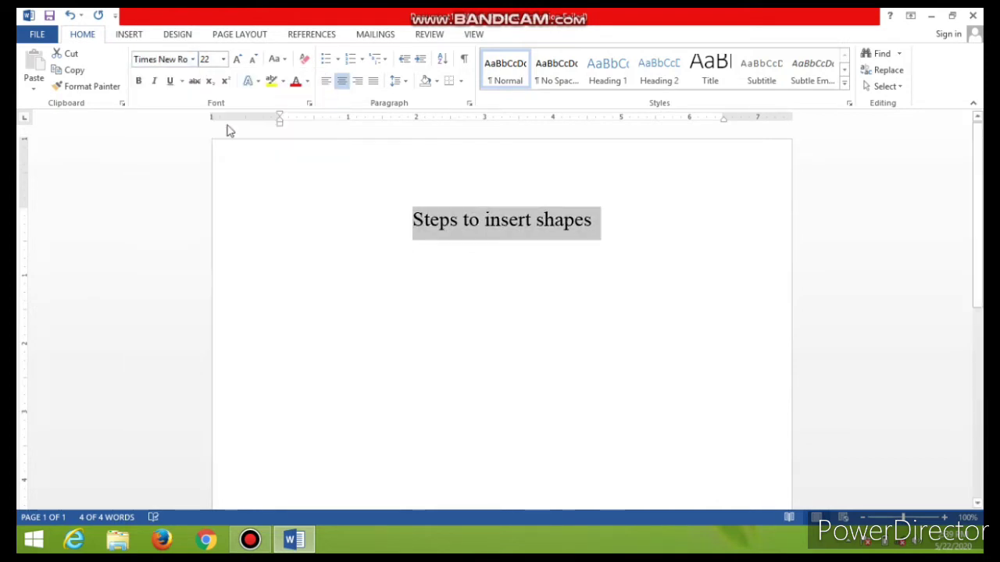
pyautogui.click(642, 221)
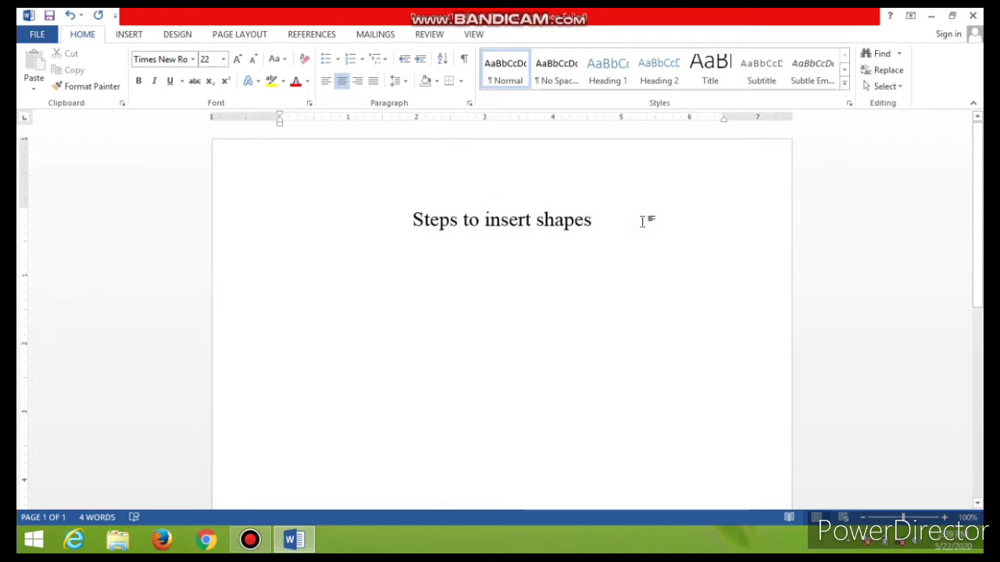
pyautogui.press('Return')
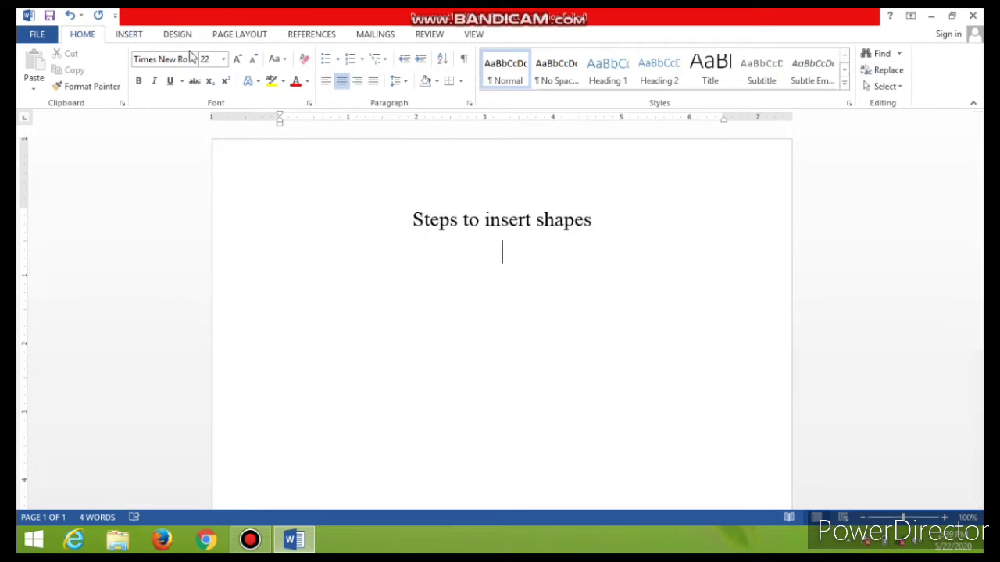
# Step: Draw a rectangle about 0.62" by 1.06" on the left below the heading
pyautogui.click(129, 36)
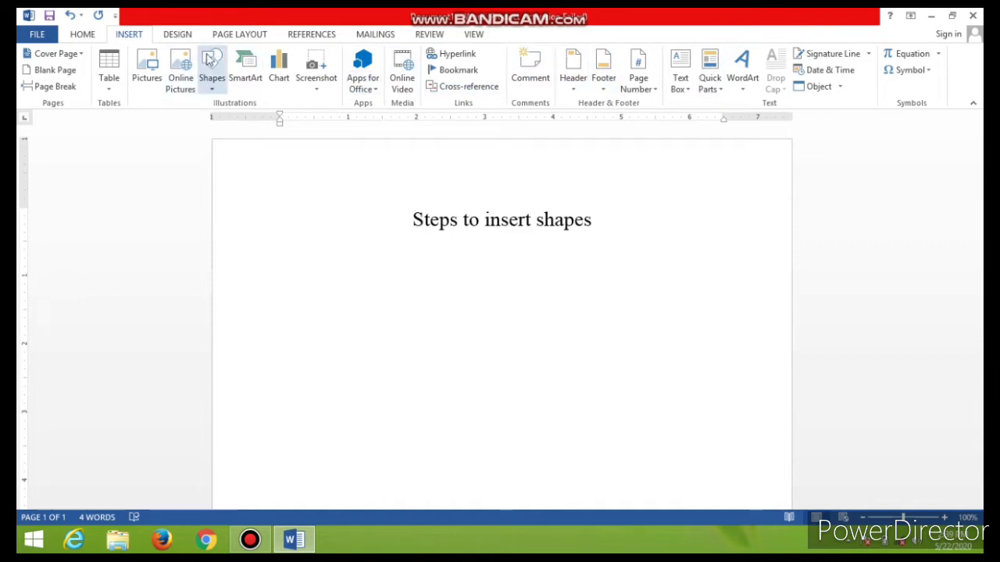
pyautogui.click(213, 91)
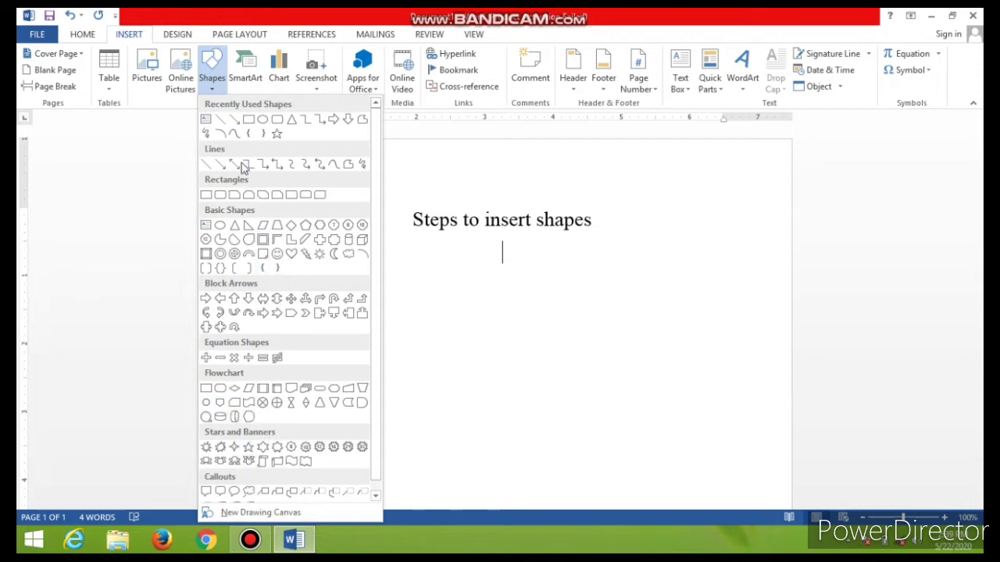
pyautogui.click(206, 200)
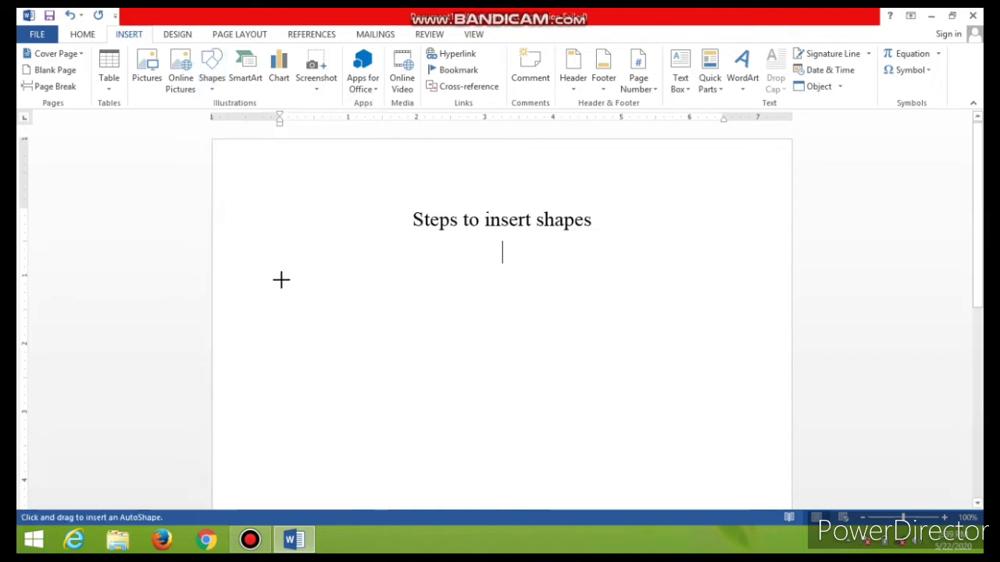
pyautogui.moveTo(251, 259); pyautogui.dragTo(326, 302)
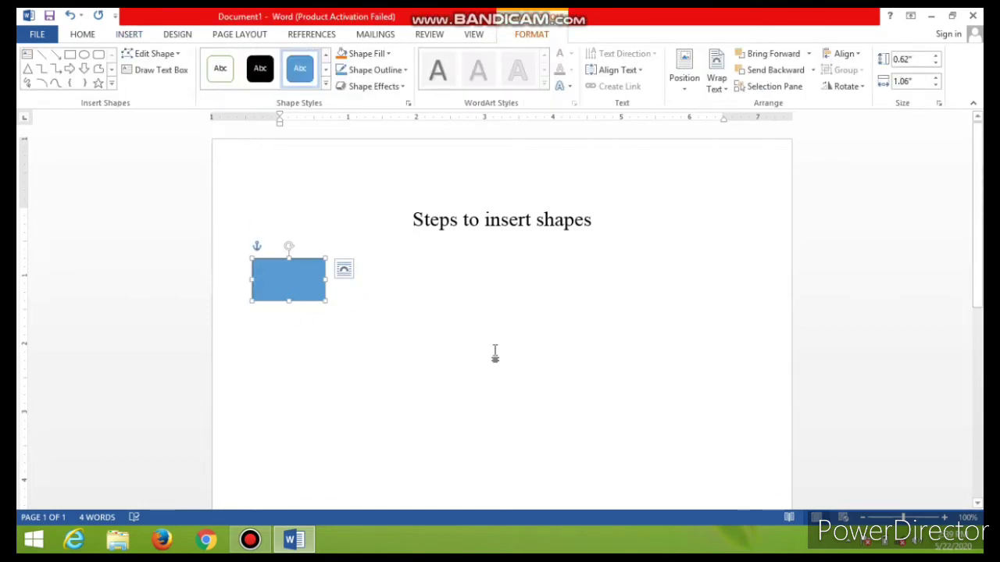
pyautogui.click(400, 329)
pyautogui.click(310, 284)
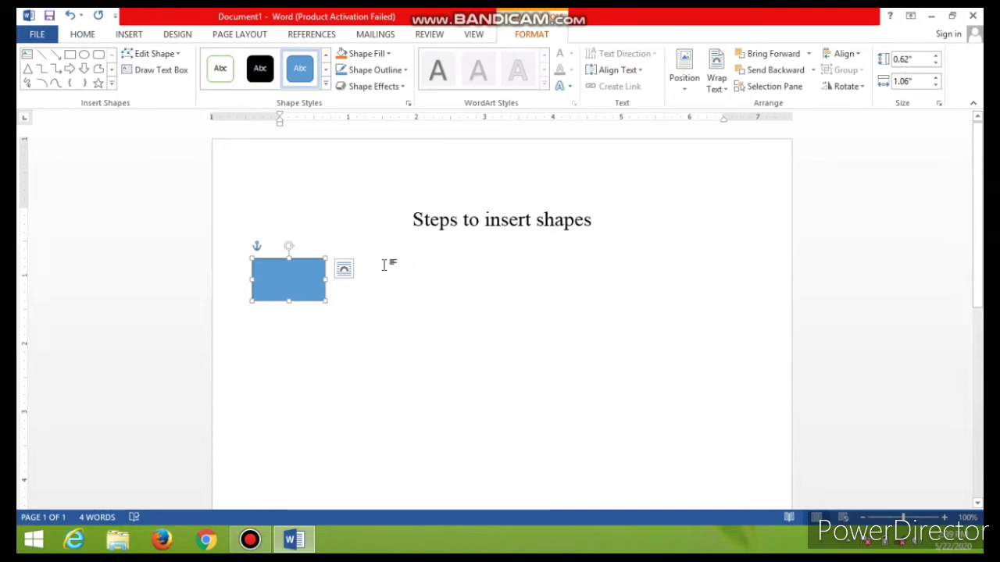
# Step: Draw an oval to the right of the rectangle
pyautogui.click(130, 35)
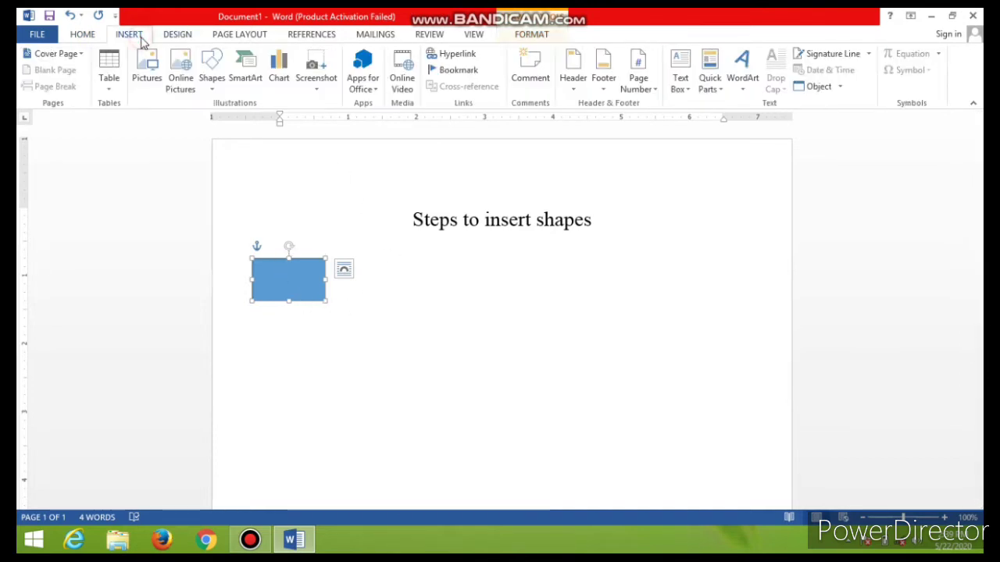
pyautogui.click(210, 84)
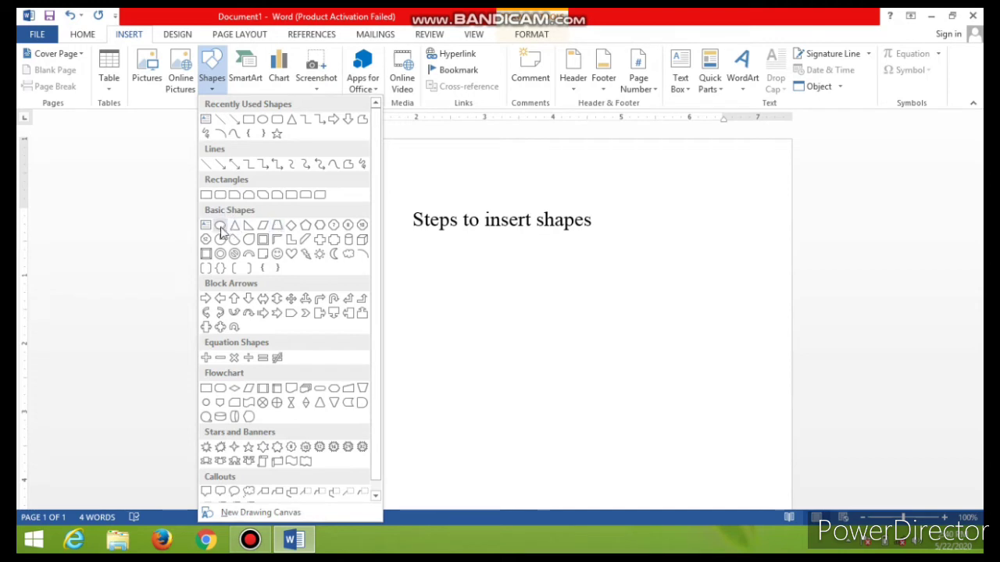
pyautogui.click(221, 226)
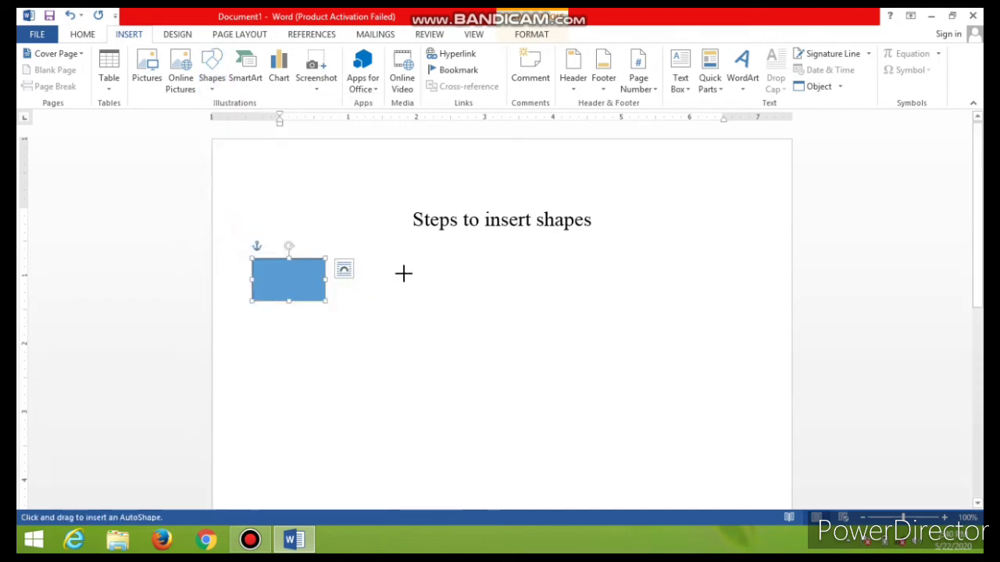
pyautogui.moveTo(414, 267); pyautogui.dragTo(485, 310)
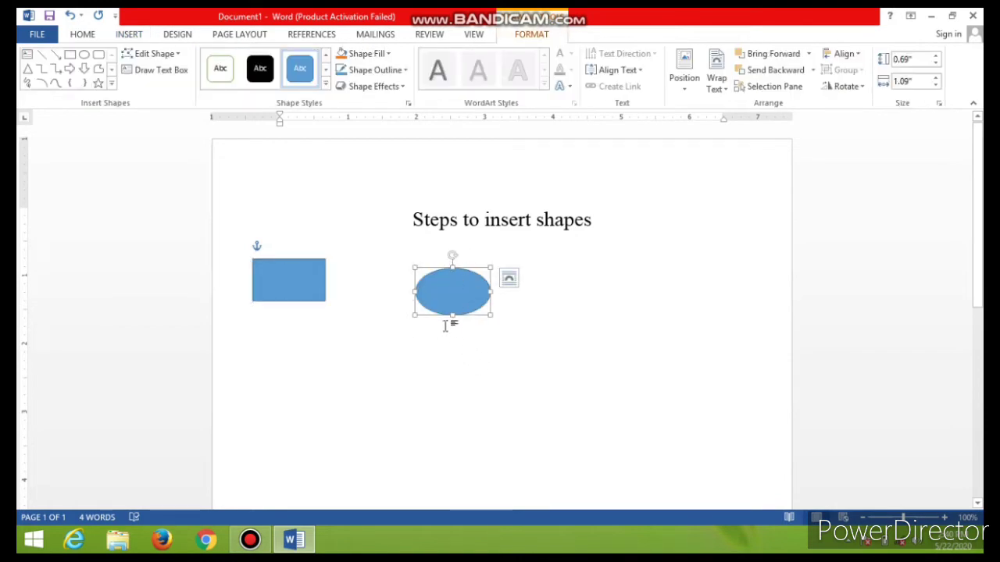
# Step: Stretch the oval into a circle, then widen it to about 1.07" by 1.7", keeping the rectangle upright
pyautogui.moveTo(453, 315); pyautogui.dragTo(452, 341)
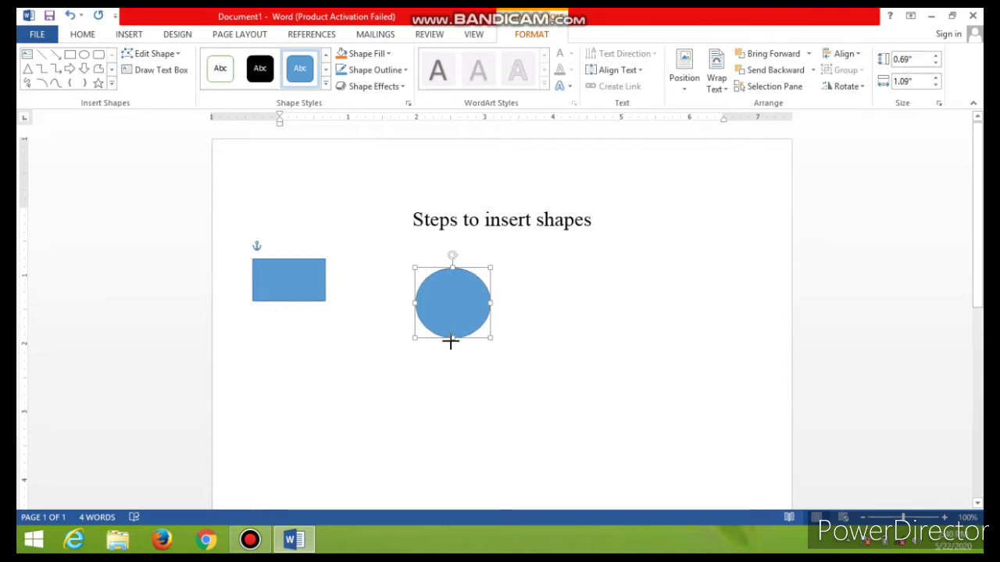
pyautogui.click(492, 301)
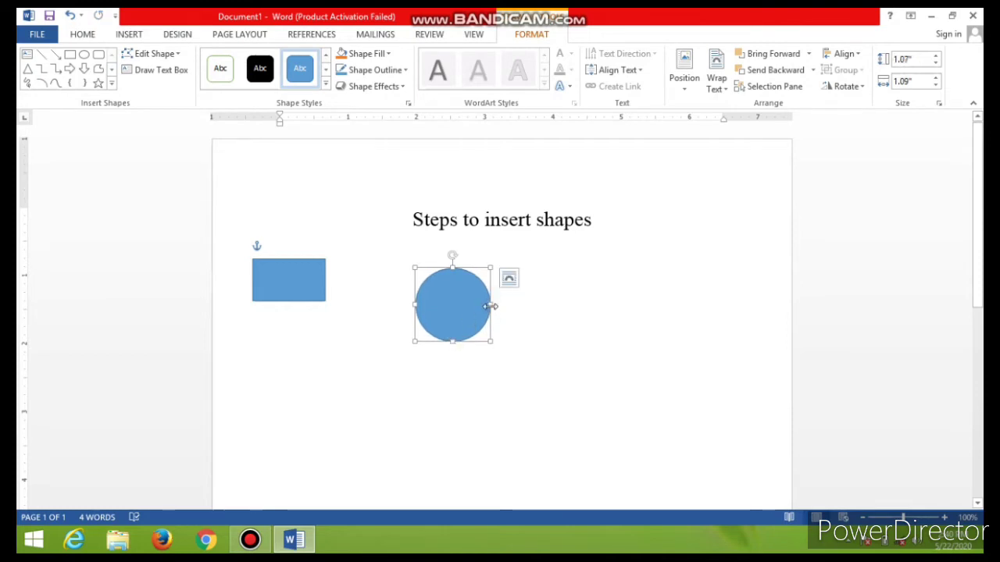
pyautogui.moveTo(491, 306); pyautogui.dragTo(533, 304)
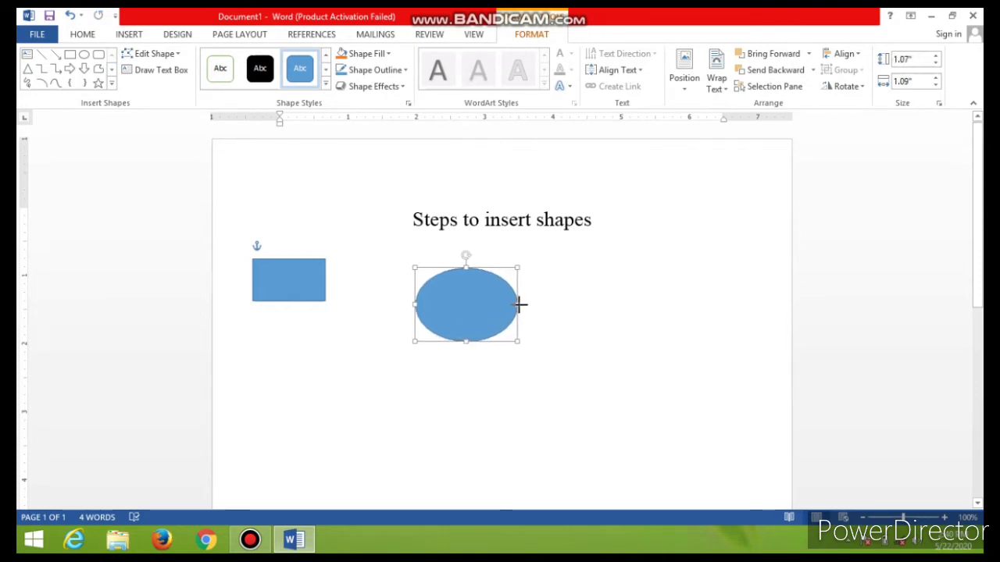
pyautogui.click(469, 271)
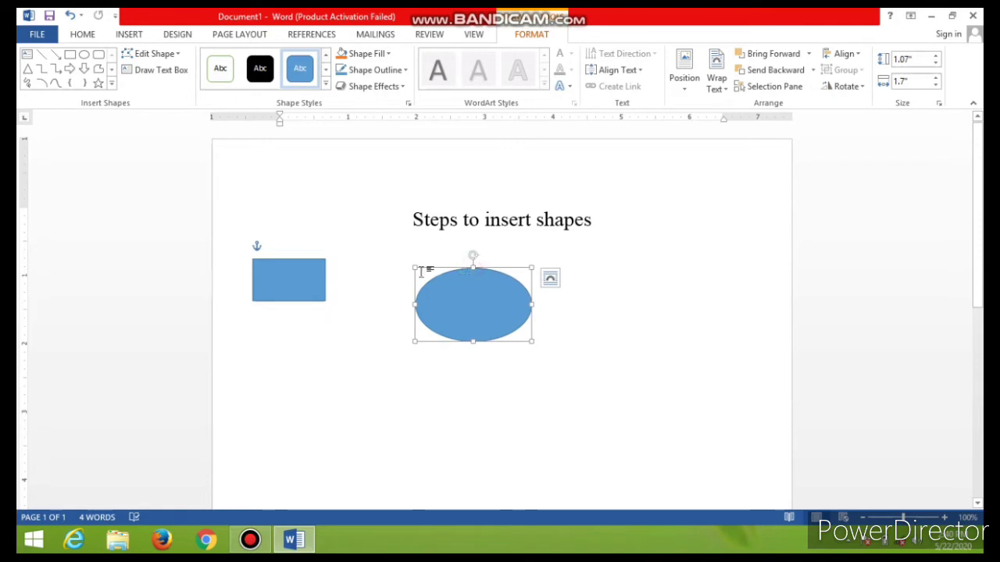
pyautogui.click(305, 280)
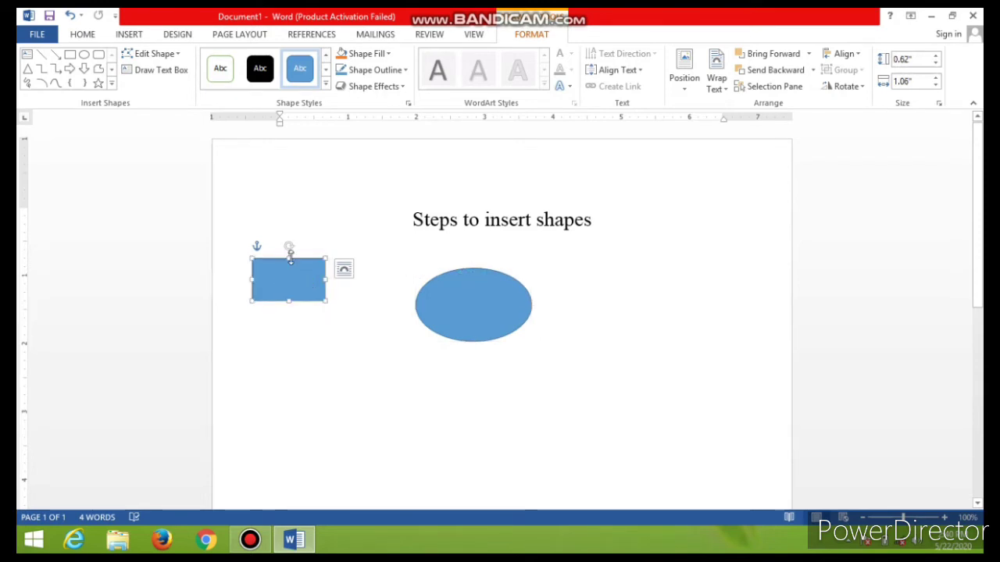
pyautogui.moveTo(290, 246)
pyautogui.mouseDown()
pyautogui.moveTo(303, 244)
pyautogui.moveTo(290, 246)
pyautogui.mouseUp()
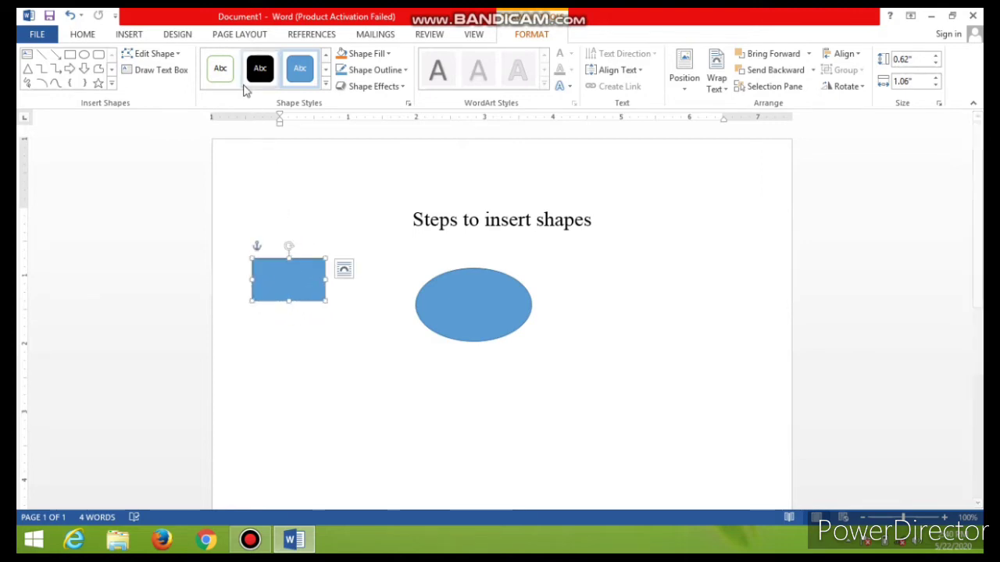
# Step: Draw an isosceles triangle about 1.22" by 0.9" right of the oval
pyautogui.click(131, 36)
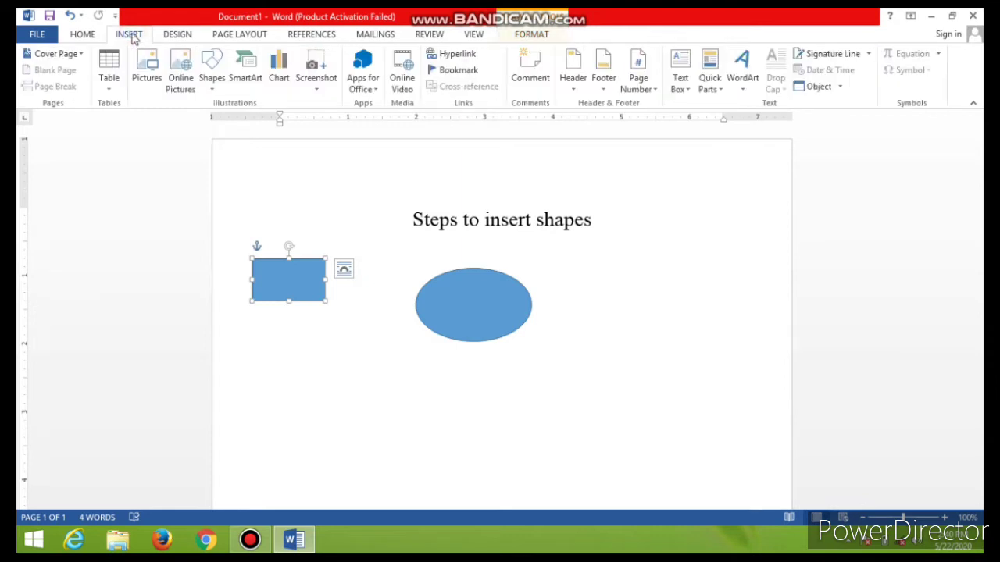
pyautogui.click(216, 87)
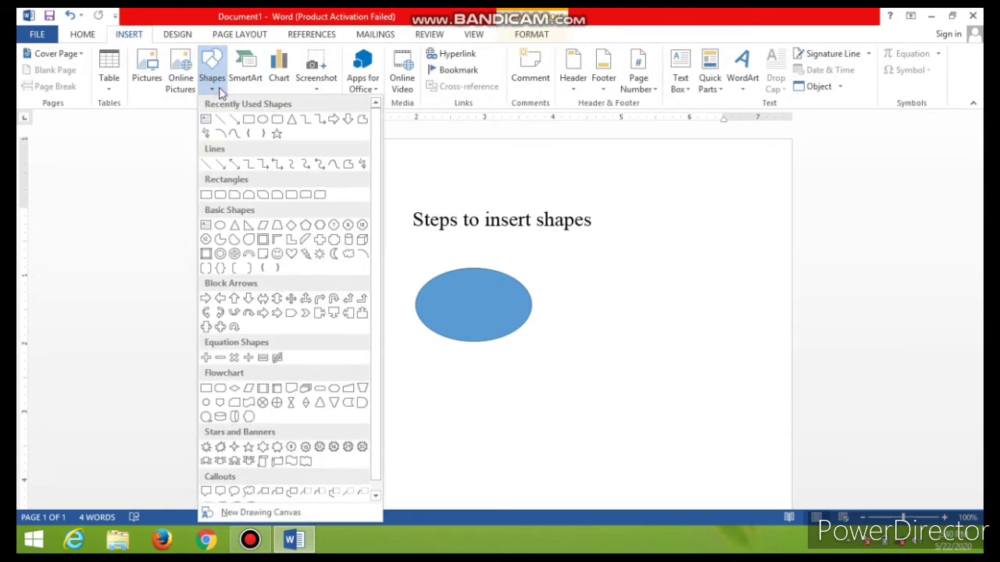
pyautogui.click(235, 226)
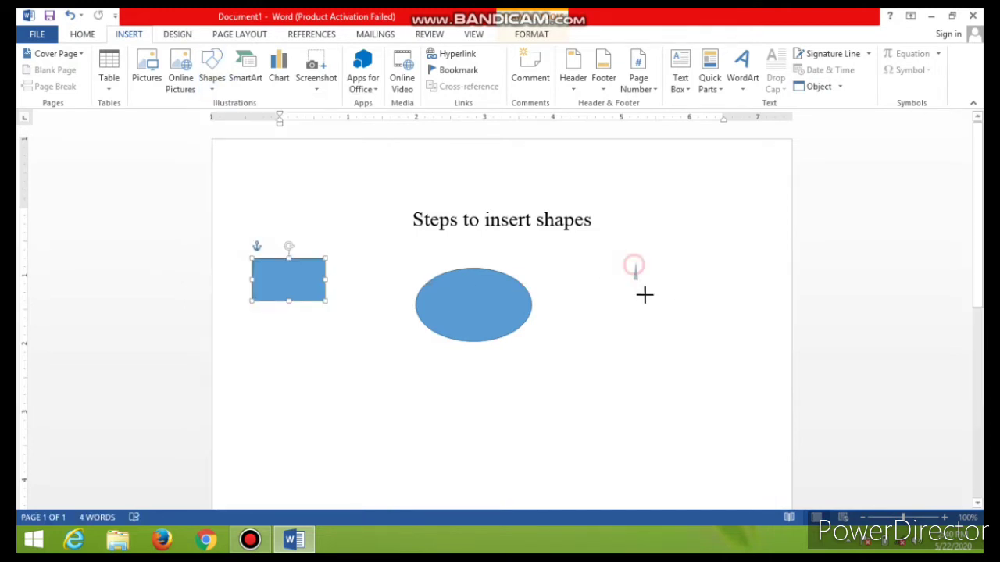
pyautogui.moveTo(632, 264); pyautogui.dragTo(695, 348)
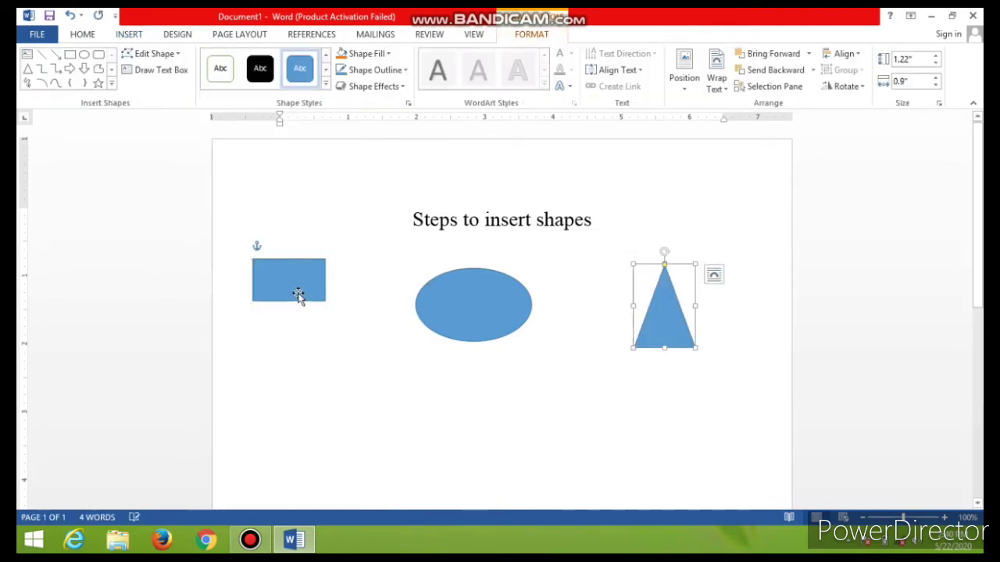
# Step: Nudge the rectangle, oval and triangle so they line up in a row
pyautogui.moveTo(294, 289); pyautogui.dragTo(308, 309)
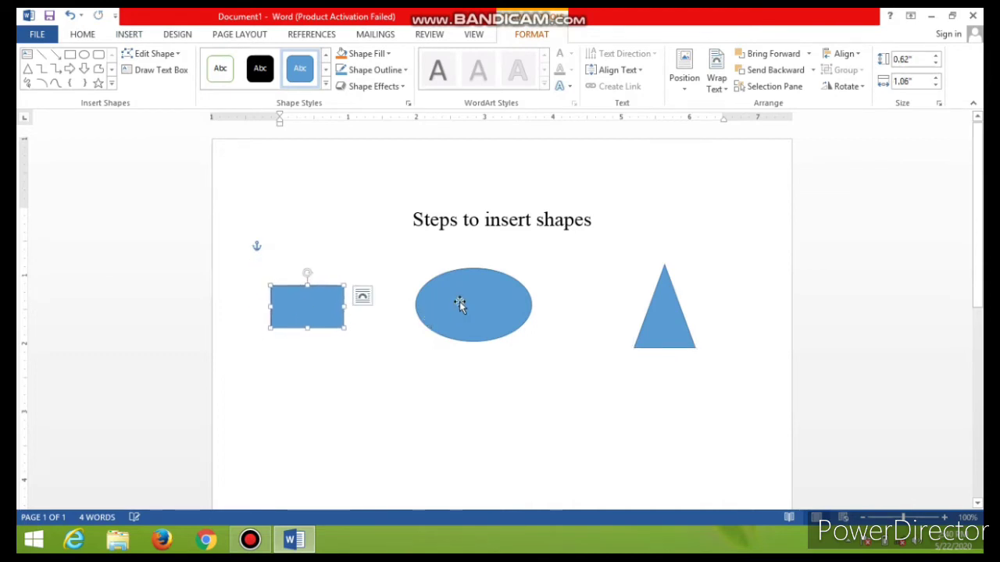
pyautogui.moveTo(460, 304); pyautogui.dragTo(475, 303)
pyautogui.click(652, 322)
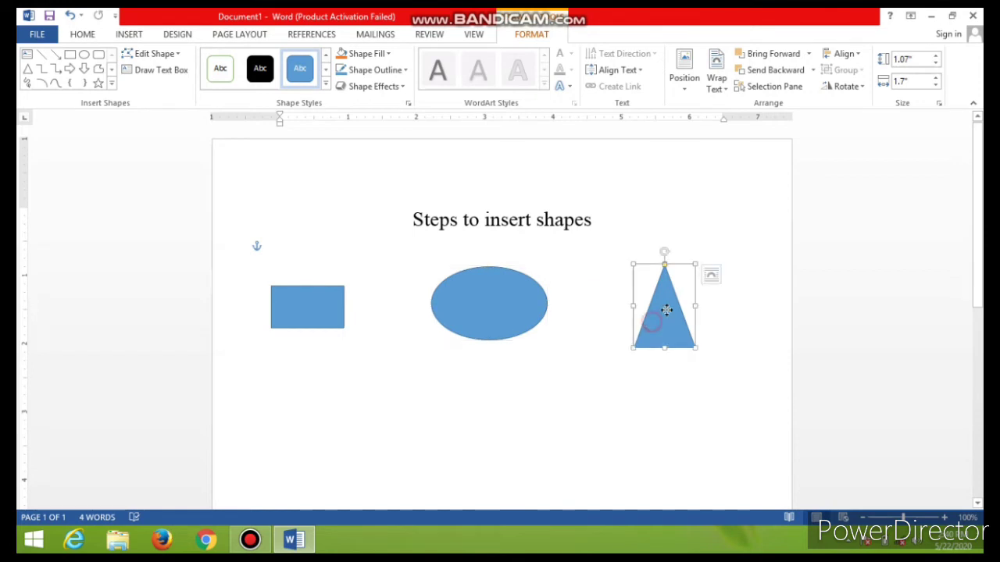
pyautogui.moveTo(666, 310); pyautogui.dragTo(679, 303)
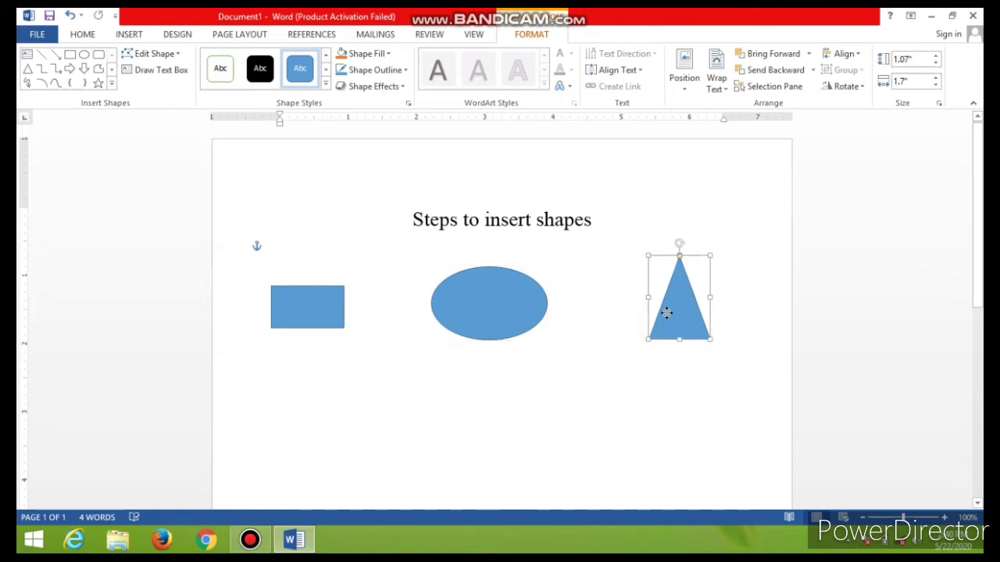
pyautogui.click(300, 303)
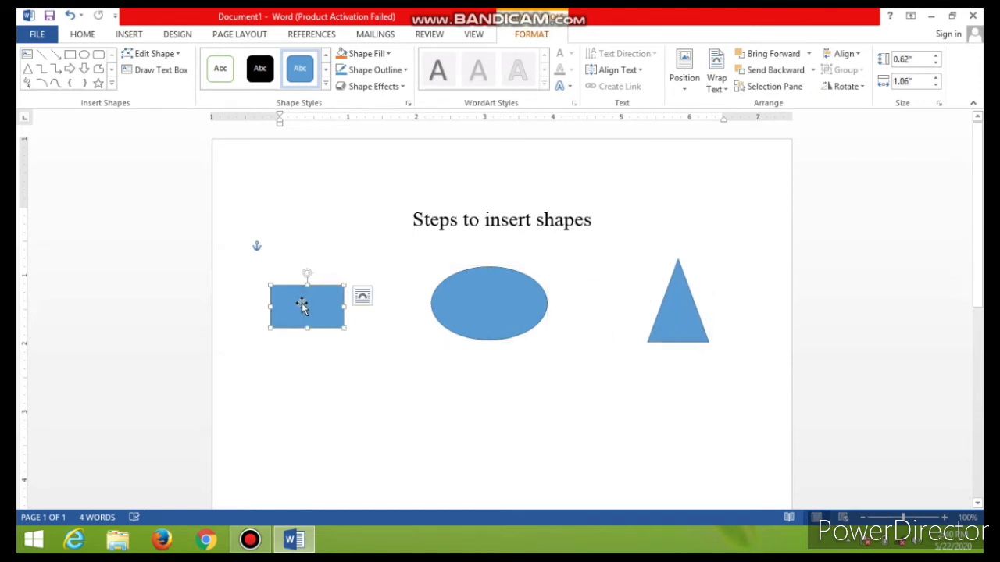
# Step: Draw a left-right arrow below the rectangle
pyautogui.click(130, 36)
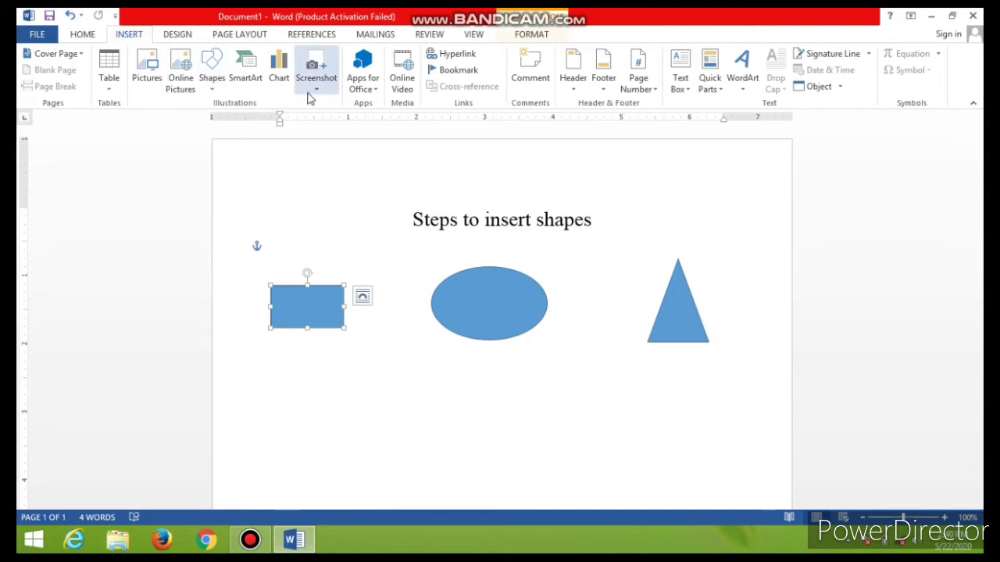
pyautogui.click(211, 81)
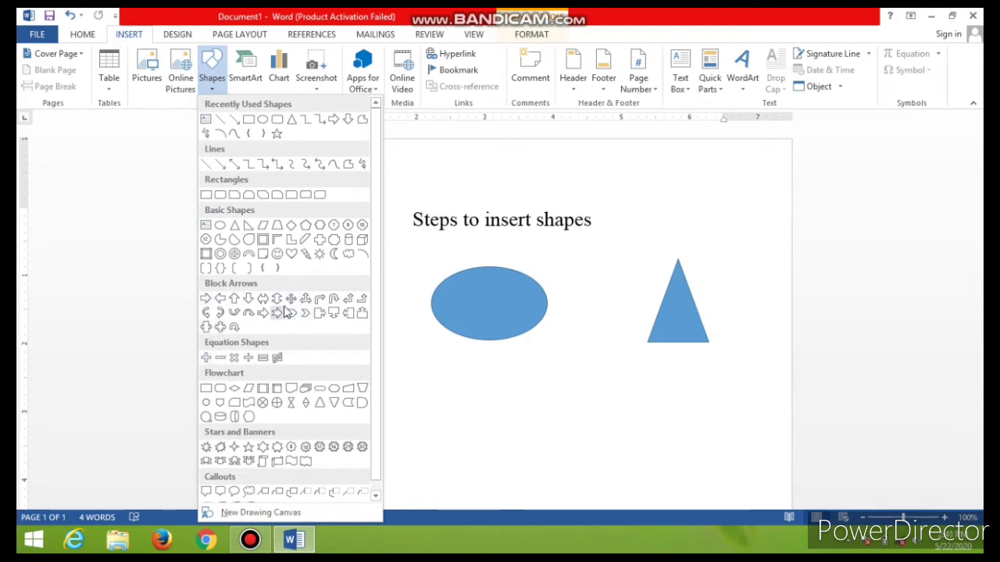
pyautogui.click(205, 194)
pyautogui.moveTo(270, 285); pyautogui.dragTo(344, 328)
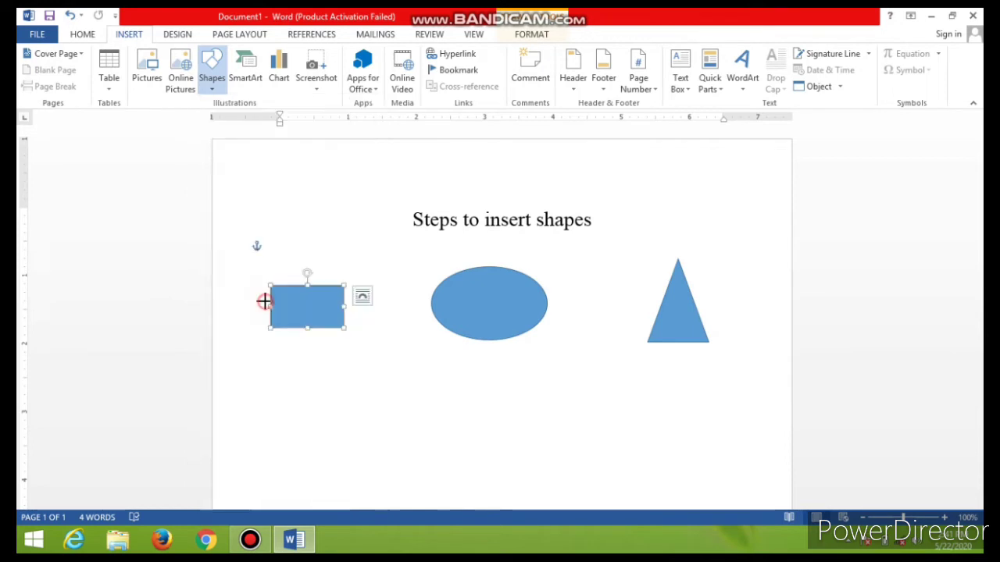
pyautogui.moveTo(275, 386); pyautogui.dragTo(355, 411)
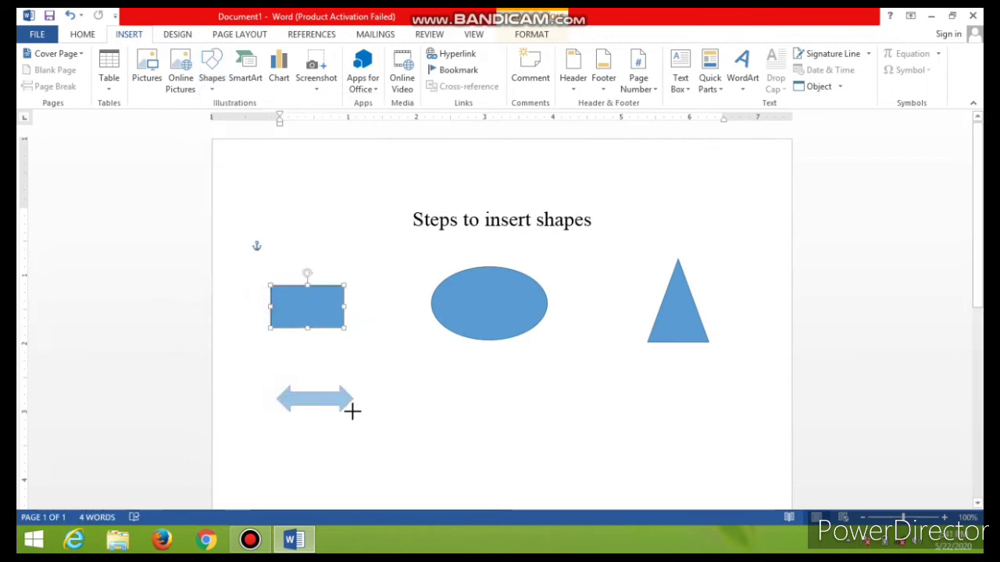
# Step: Draw a plus sign about 0.65" by 1.01" below the oval
pyautogui.click(129, 34)
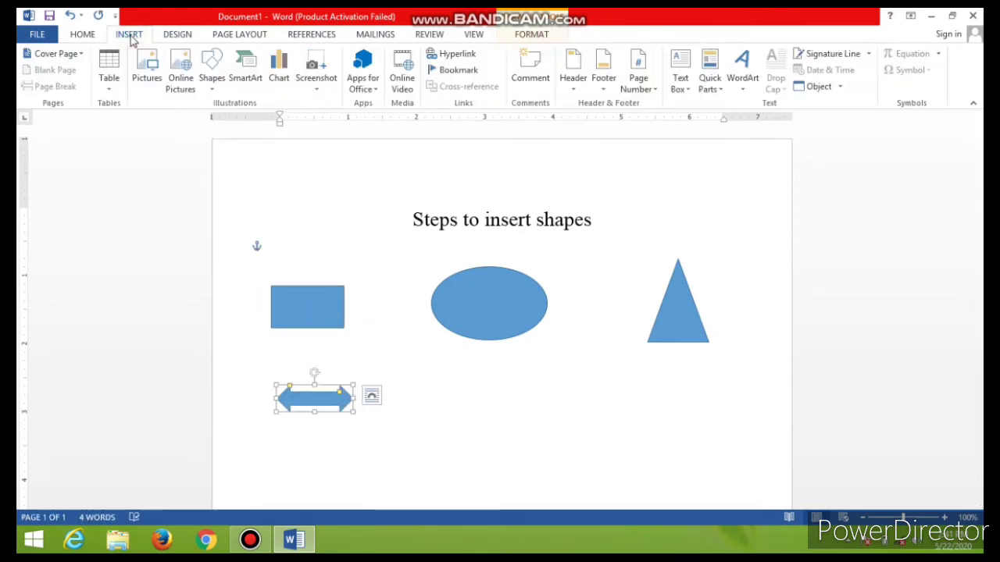
pyautogui.click(212, 72)
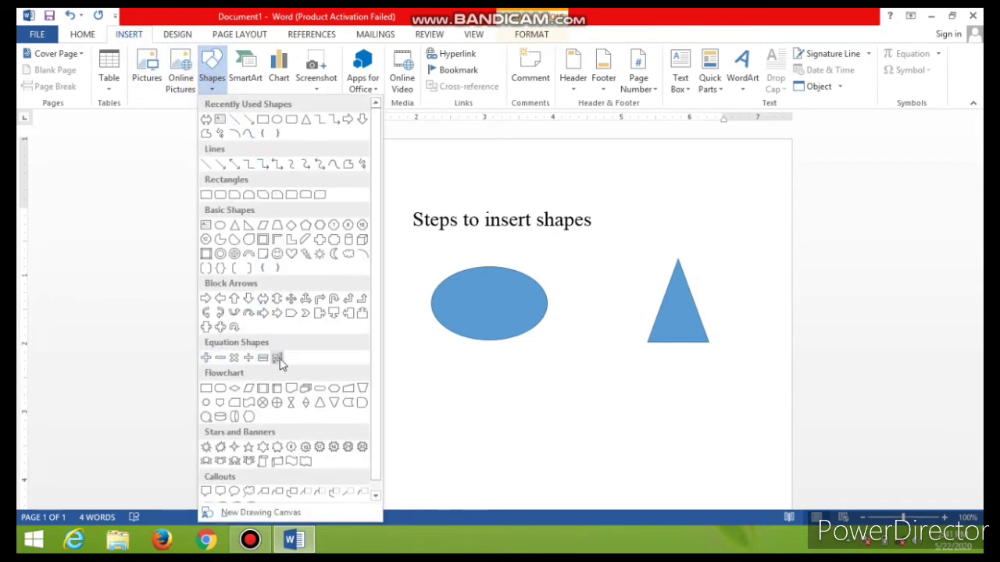
pyautogui.click(206, 358)
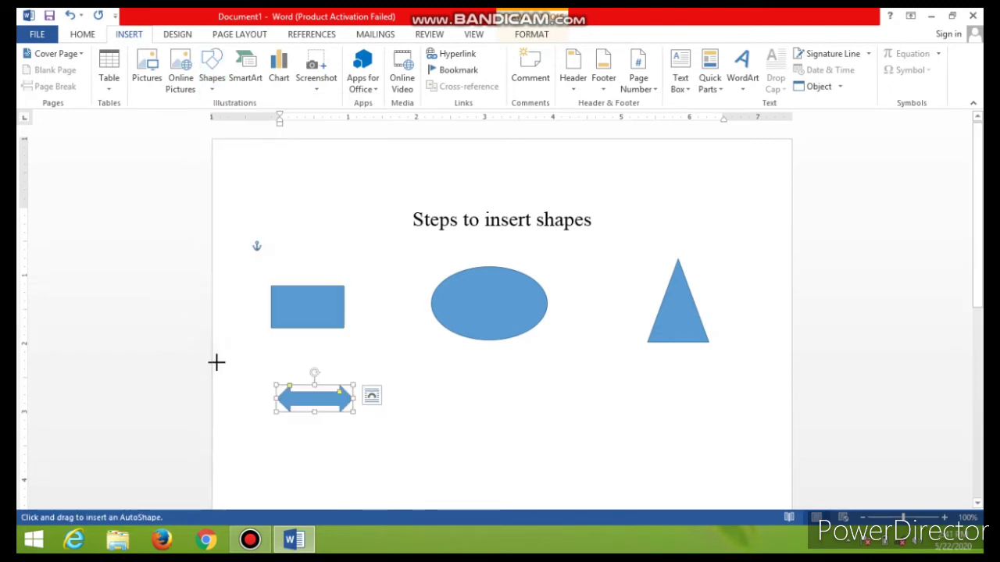
pyautogui.moveTo(450, 392); pyautogui.dragTo(520, 434)
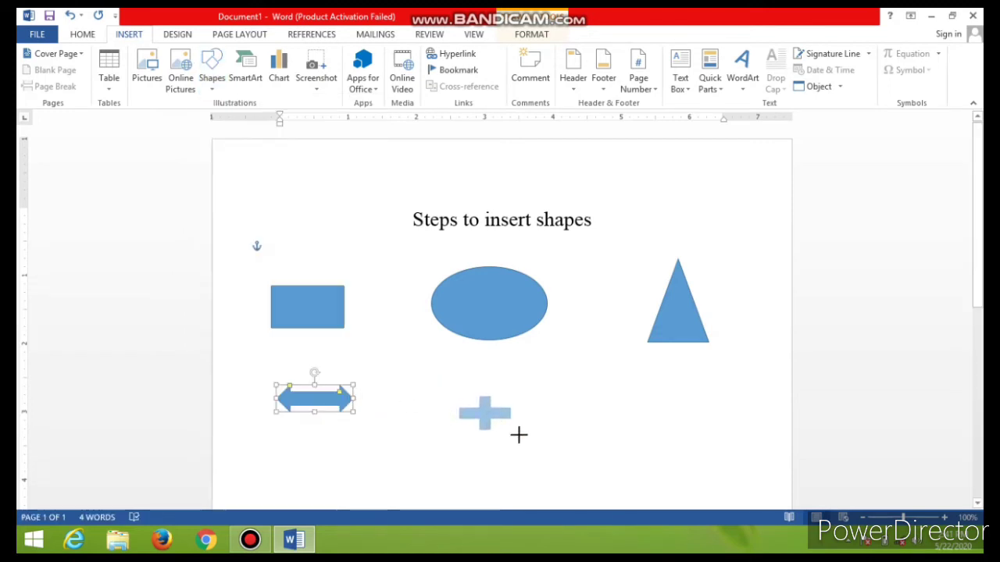
pyautogui.click(130, 35)
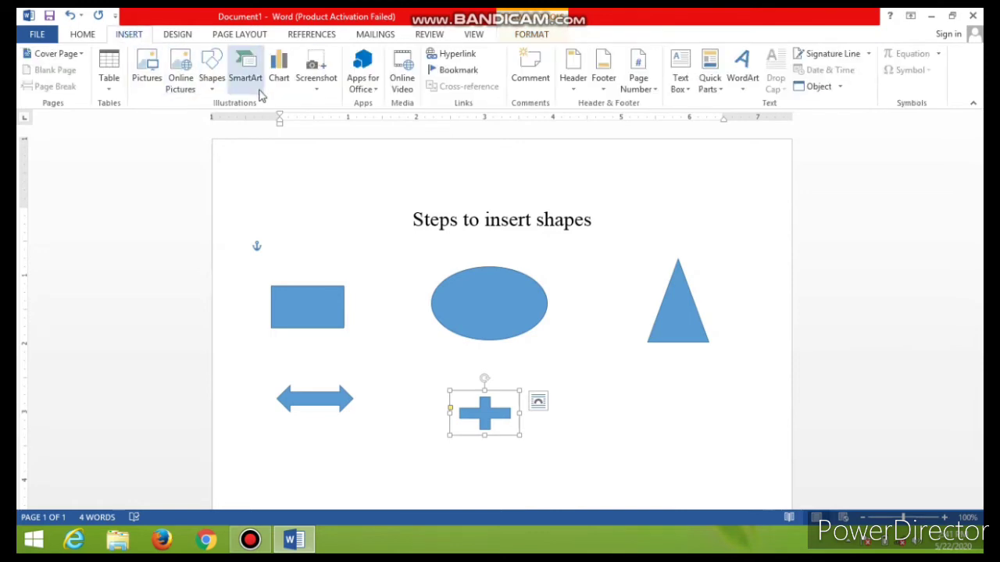
pyautogui.click(212, 86)
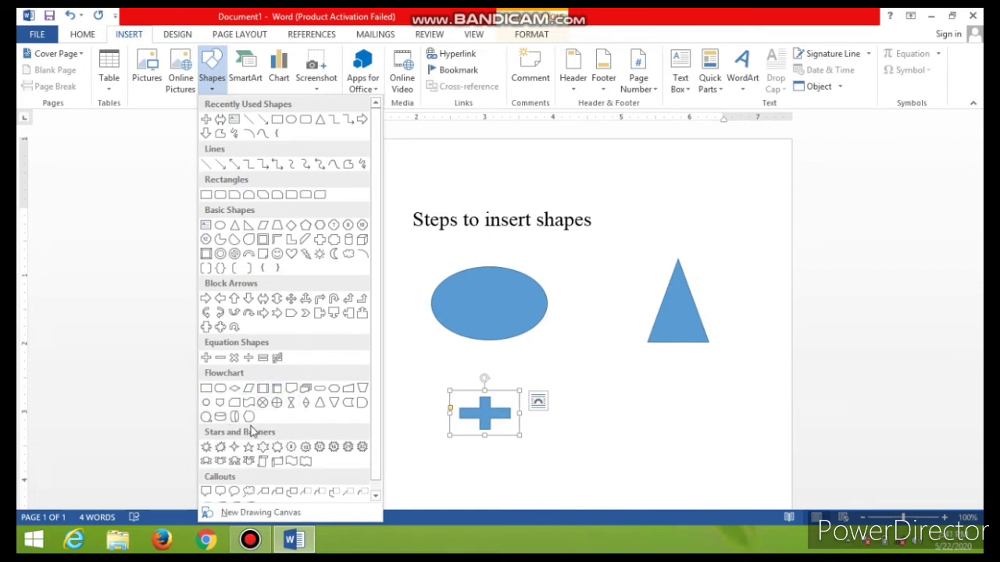
# Step: Draw a cylinder below the triangle and zoom the page to 120%
pyautogui.click(220, 419)
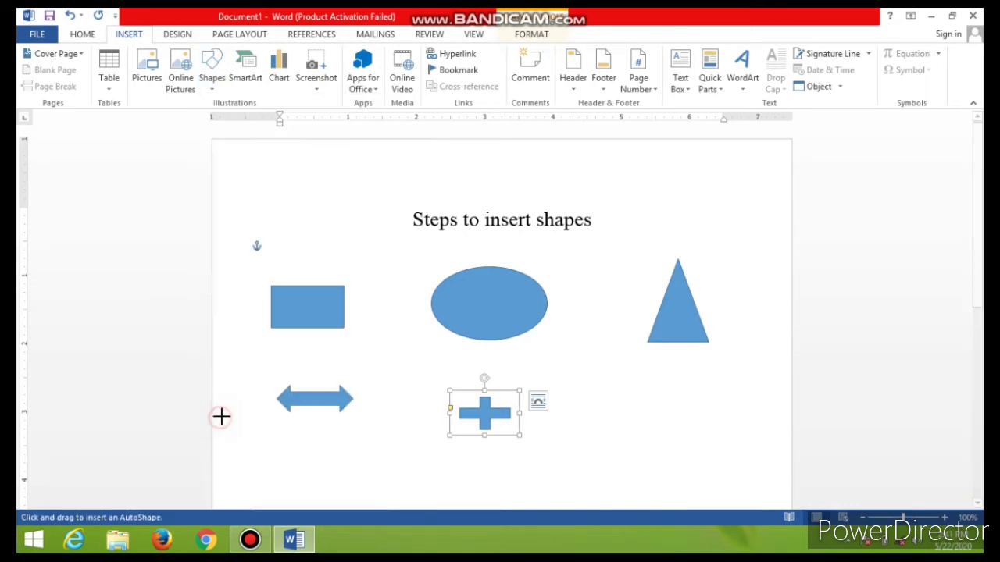
pyautogui.moveTo(590, 386)
pyautogui.mouseDown()
pyautogui.moveTo(682, 461)
pyautogui.moveTo(659, 453)
pyautogui.mouseUp()
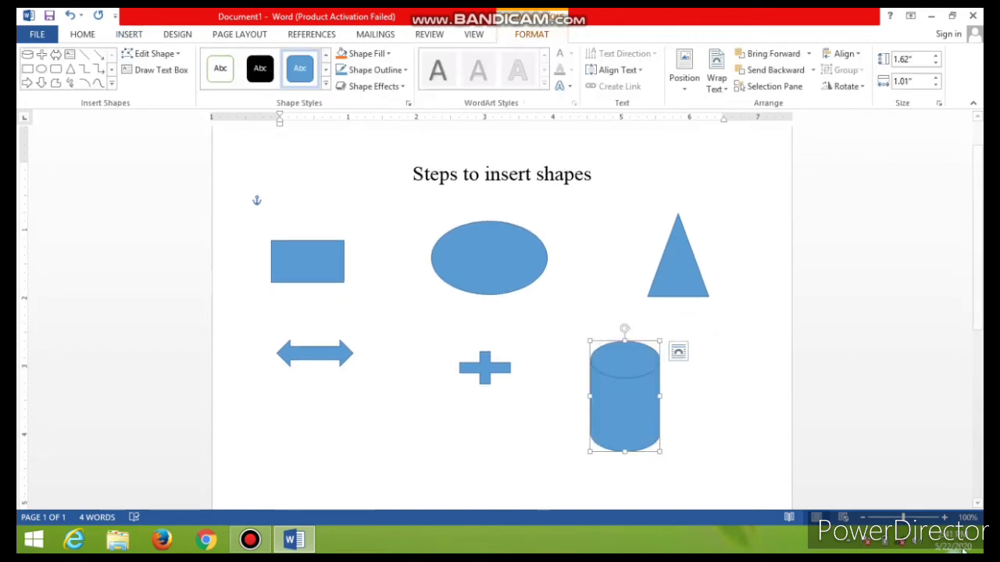
pyautogui.click(944, 517)
pyautogui.click(944, 517)
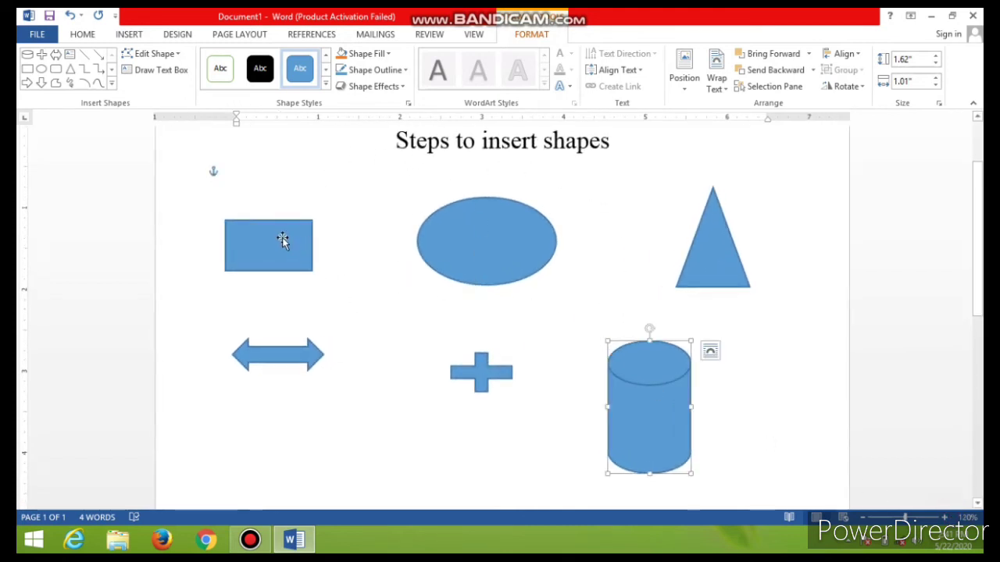
# Step: Insert a new drawing canvas, then leave it and select the blue rectangle
pyautogui.click(129, 36)
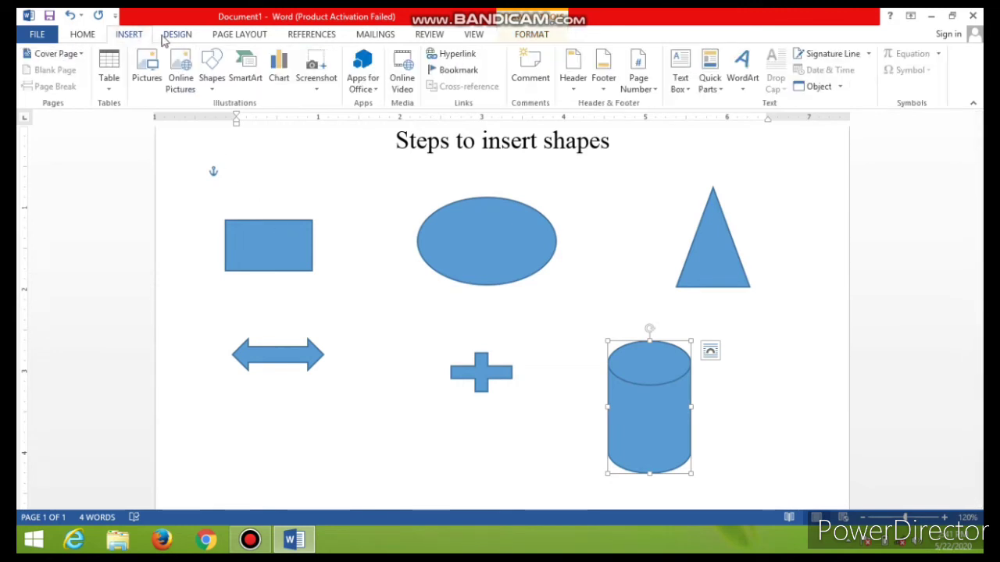
pyautogui.click(213, 87)
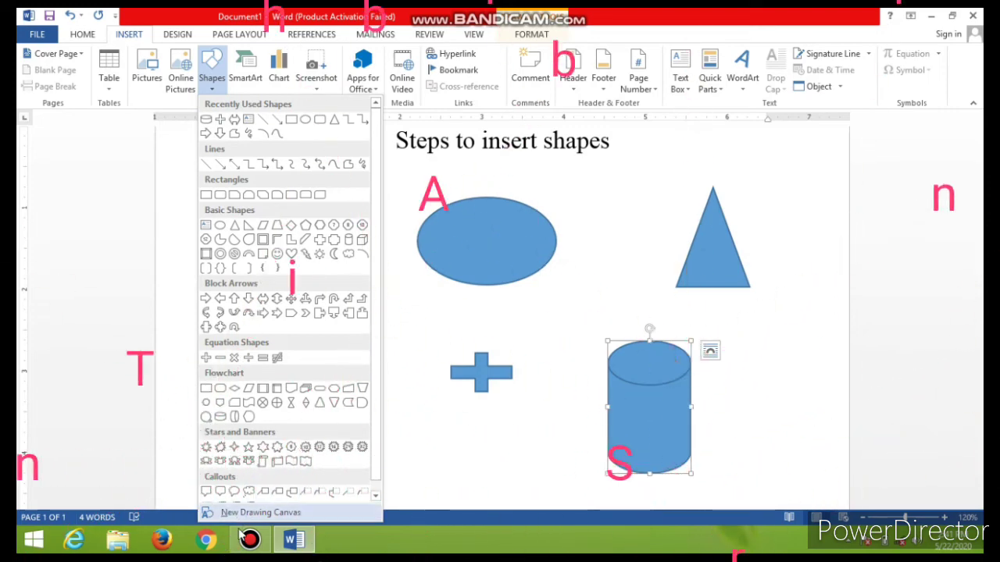
pyautogui.click(266, 512)
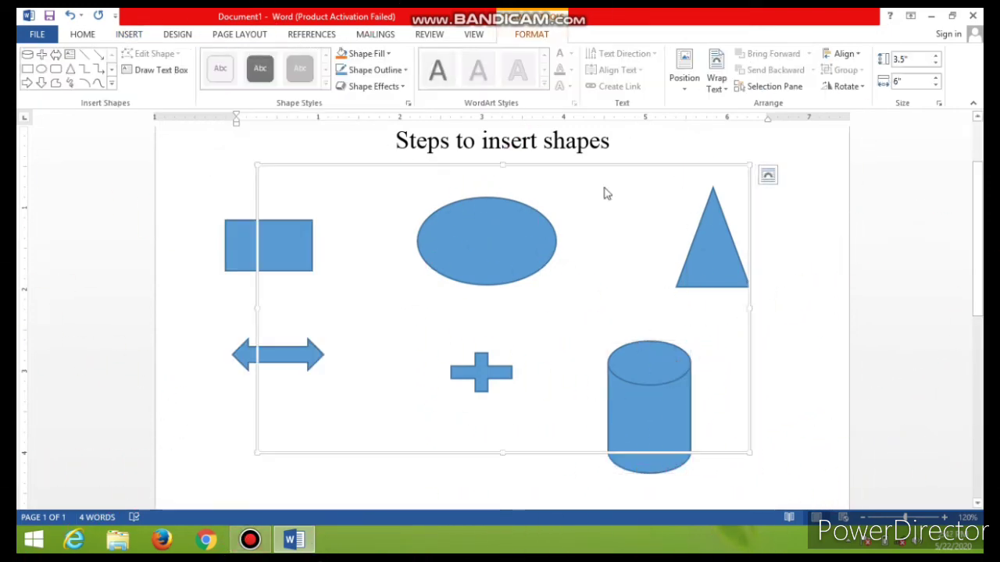
pyautogui.click(703, 165)
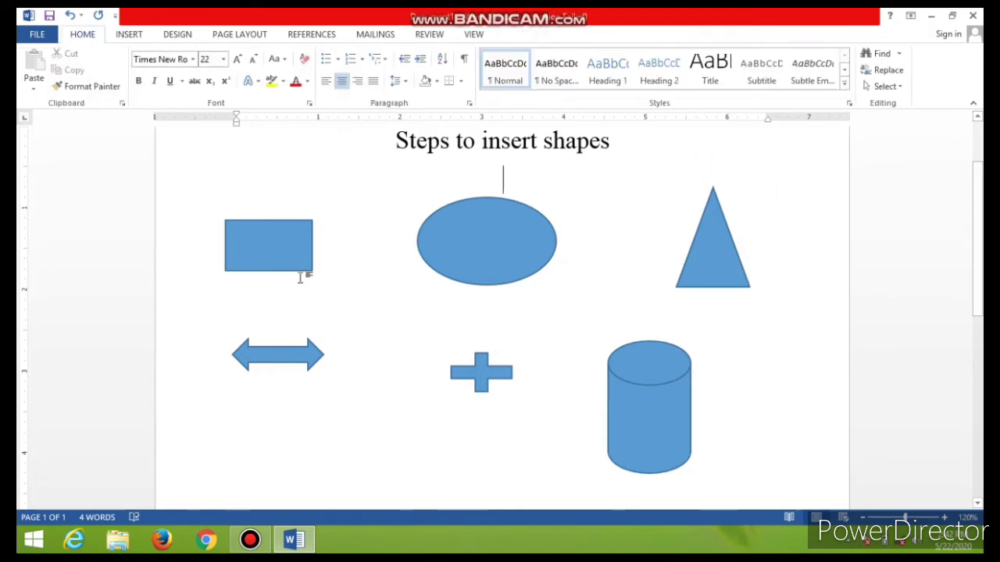
pyautogui.click(283, 251)
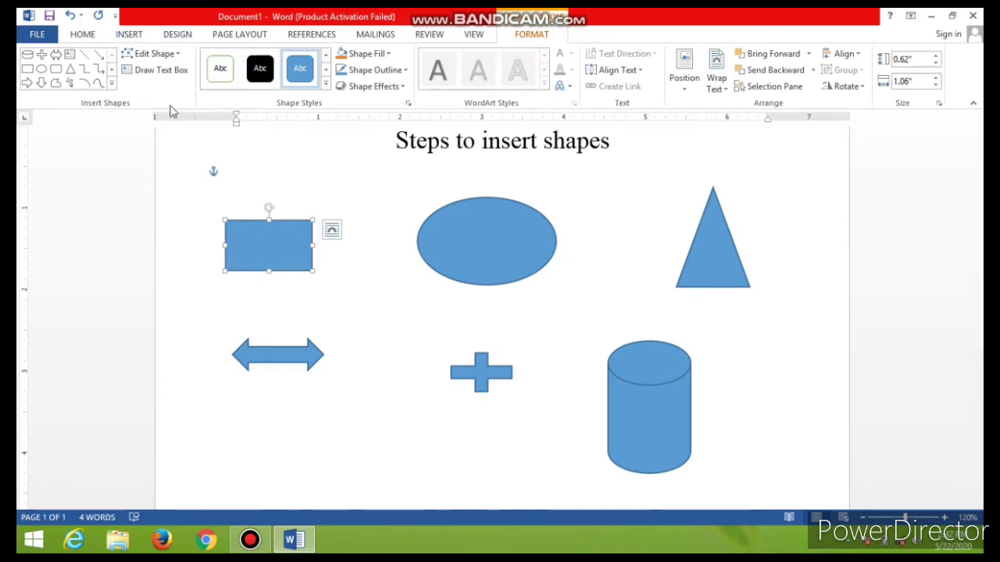
# Step: With Edit Points, drag the rectangle's top-left corner down to slant its top edge
pyautogui.click(181, 54)
pyautogui.moveTo(178, 71)
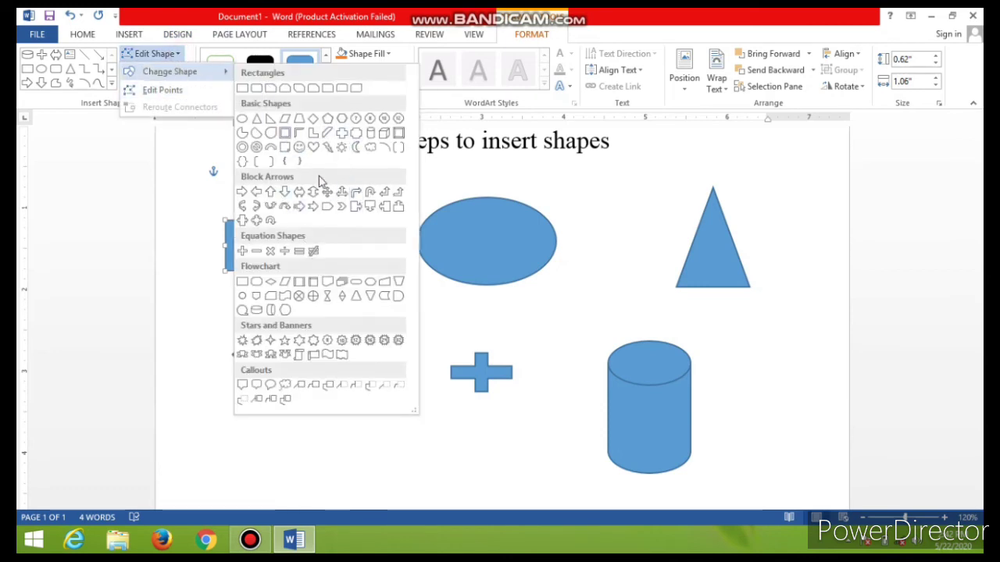
pyautogui.click(179, 90)
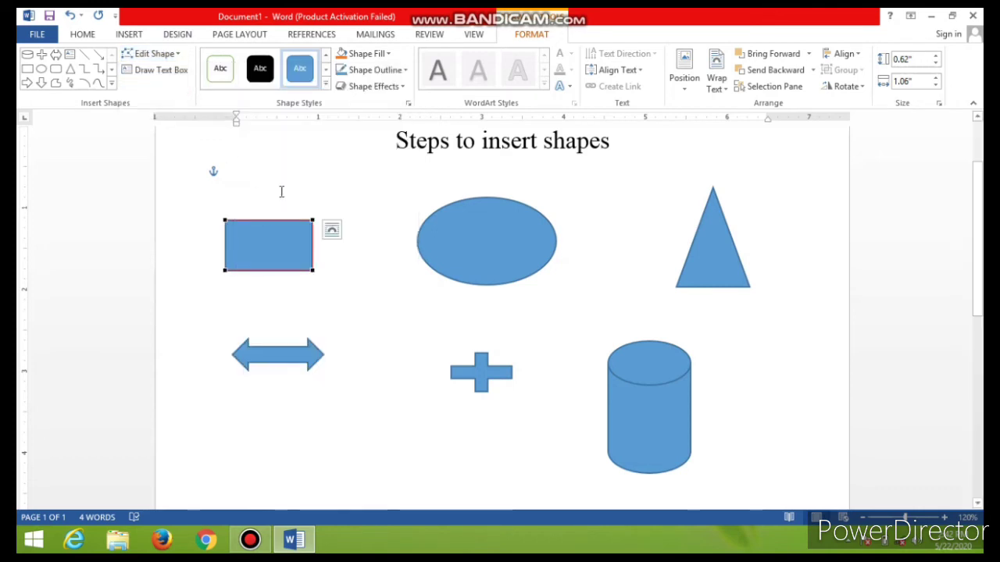
pyautogui.moveTo(225, 220); pyautogui.dragTo(225, 223)
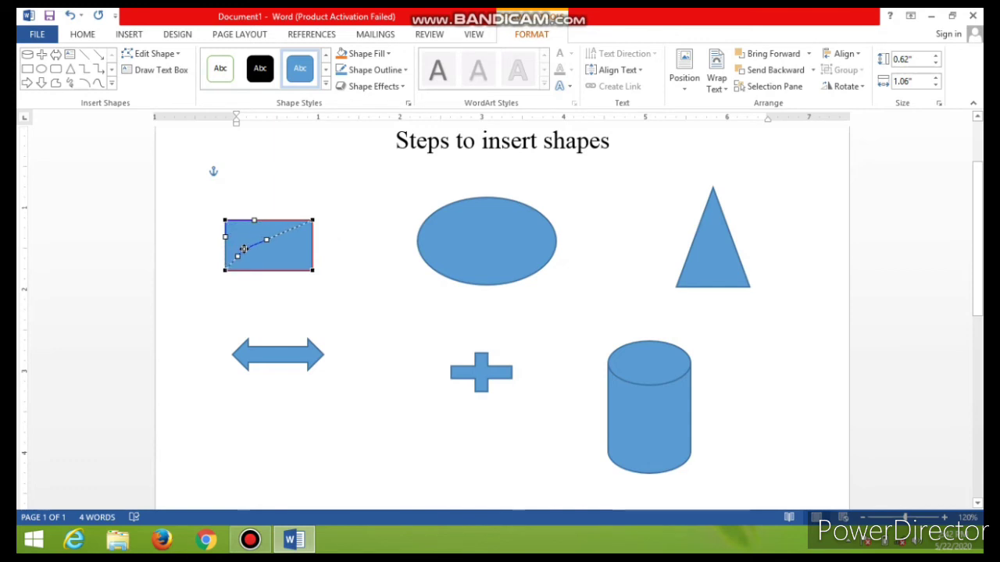
pyautogui.moveTo(225, 223); pyautogui.dragTo(232, 231)
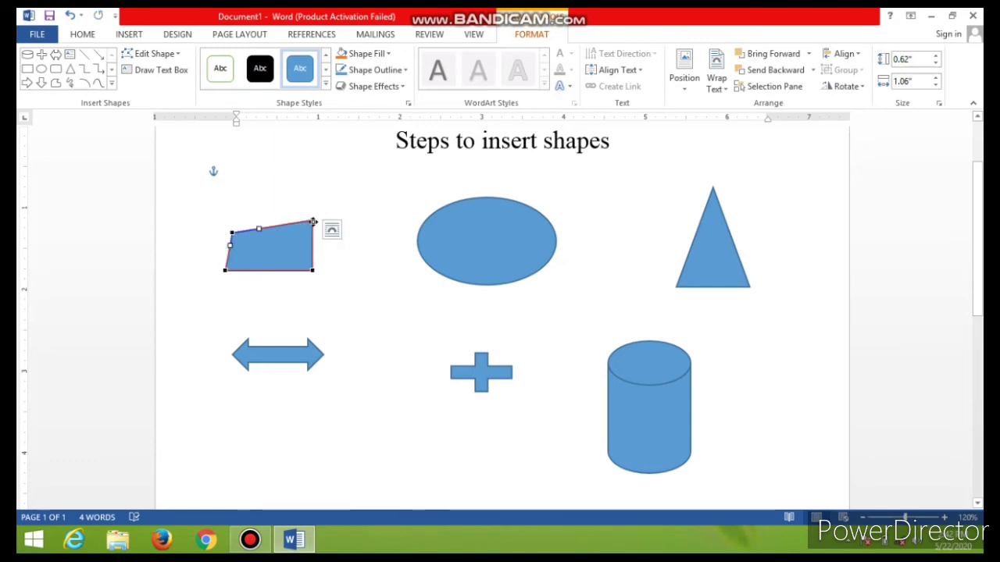
pyautogui.click(457, 218)
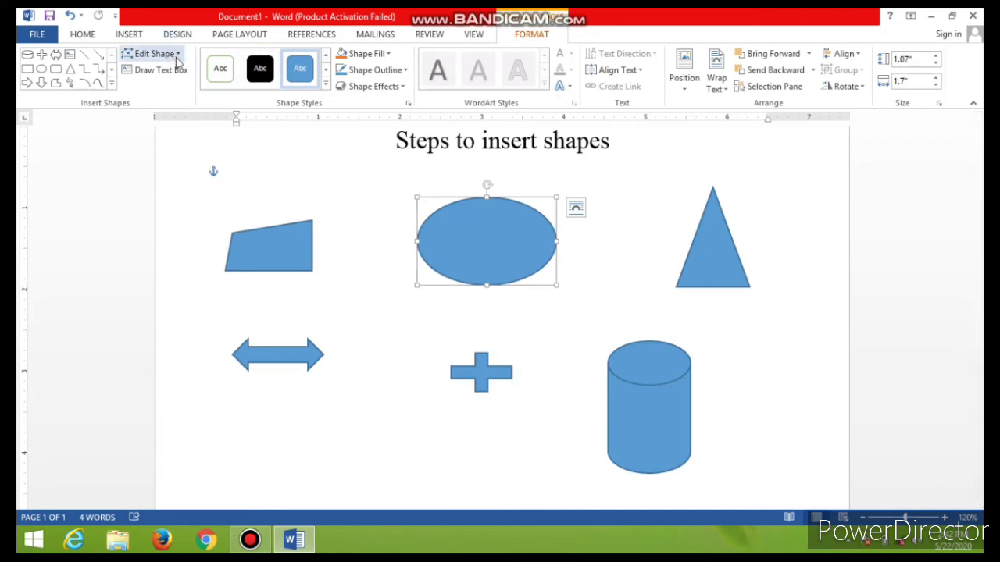
# Step: Give the oval the white green-outline style and enlarge it to about 1.14" by 1.9"
pyautogui.click(494, 236)
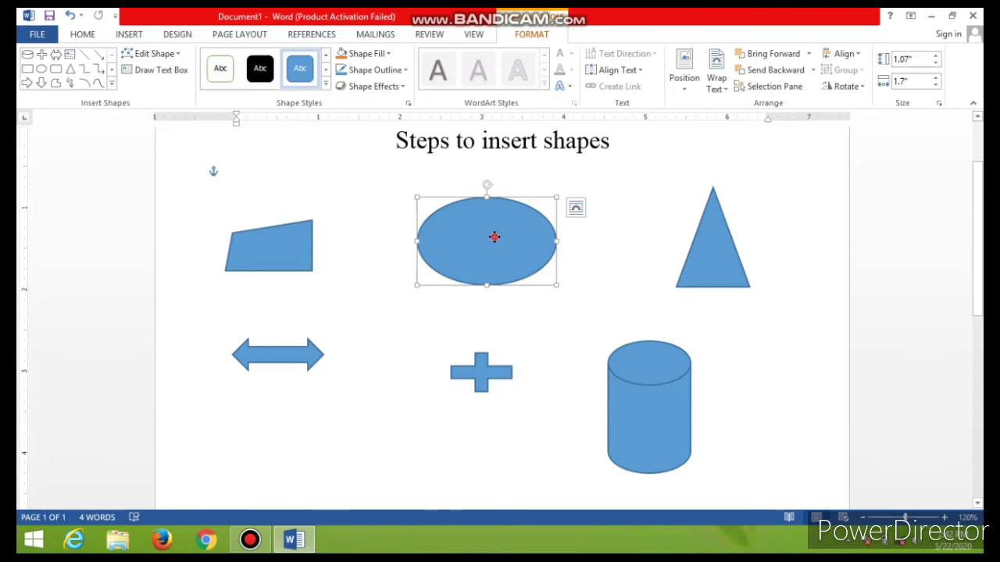
pyautogui.click(263, 78)
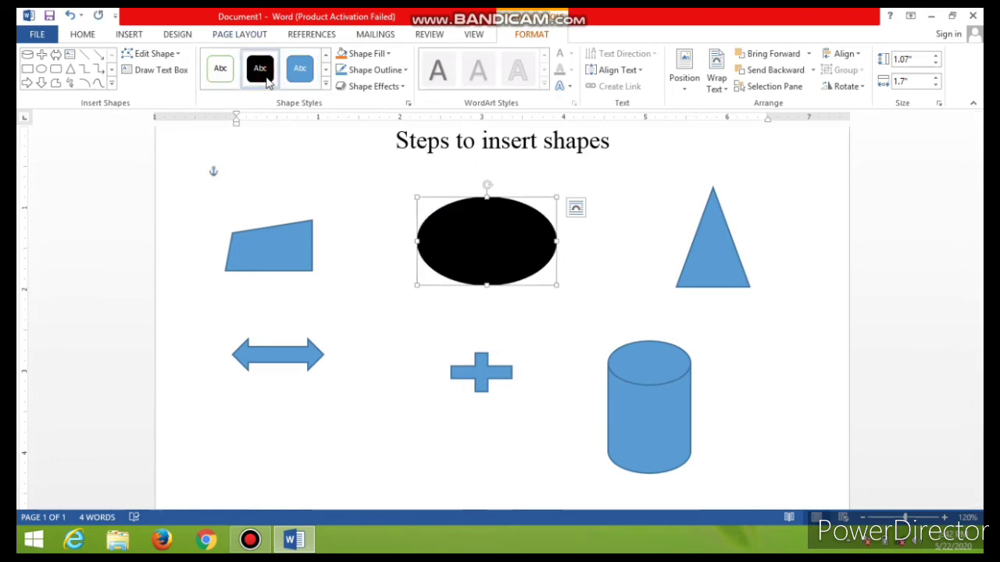
pyautogui.click(226, 75)
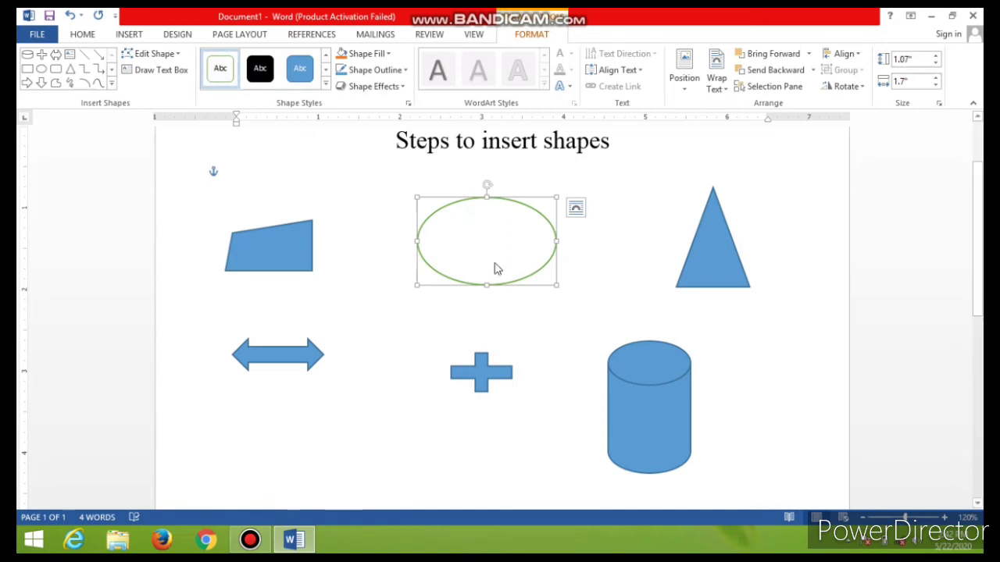
pyautogui.moveTo(555, 196)
pyautogui.mouseDown()
pyautogui.moveTo(587, 183)
pyautogui.moveTo(573, 192)
pyautogui.mouseUp()
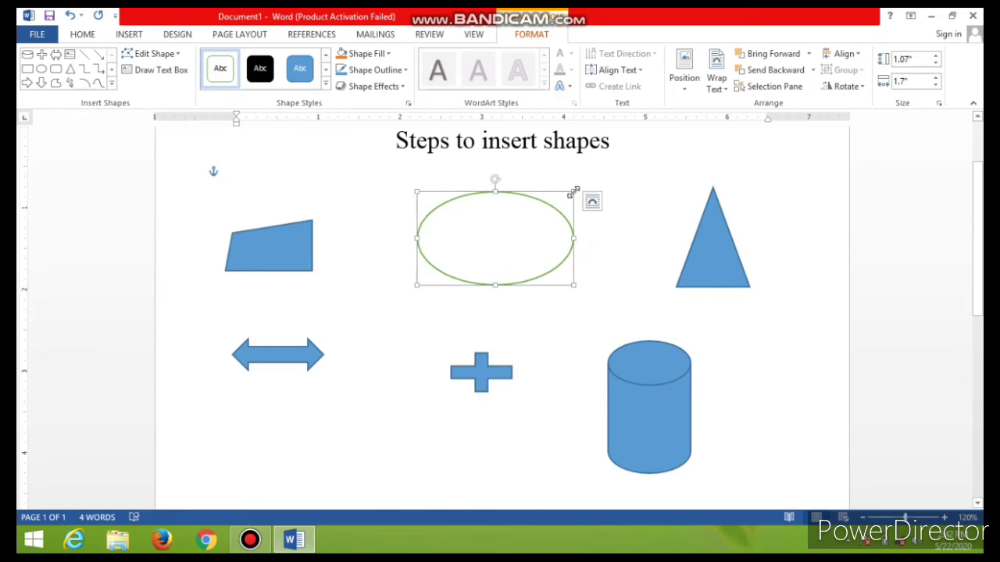
# Step: Fill the oval with green, then apply a dark green radial gradient from the Gradient variations
pyautogui.click(387, 54)
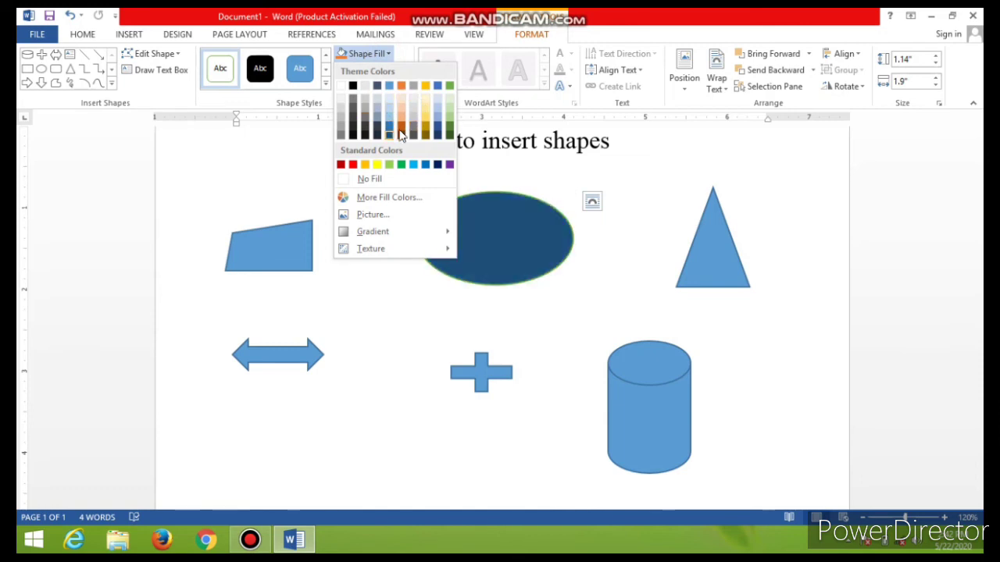
pyautogui.click(451, 85)
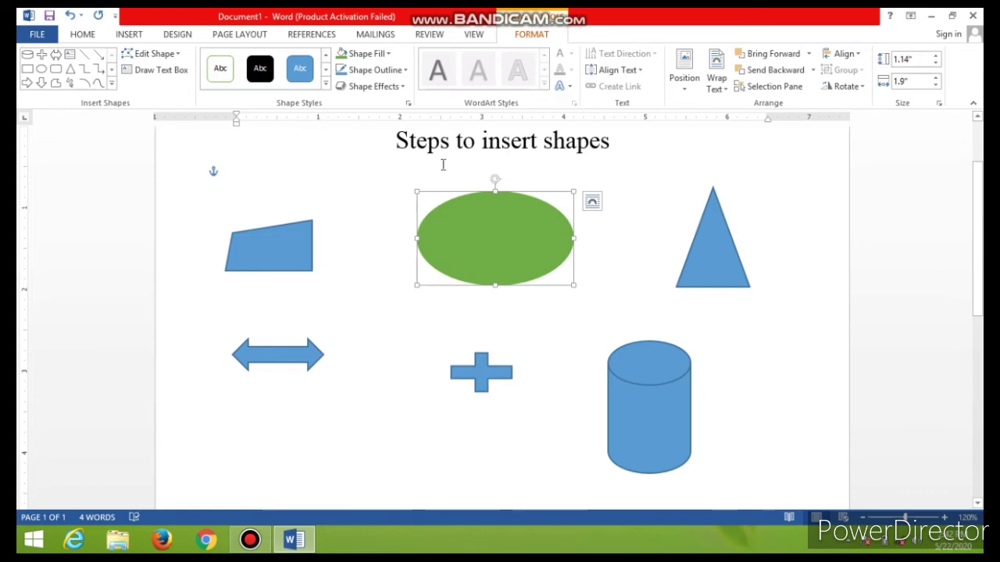
pyautogui.click(394, 69)
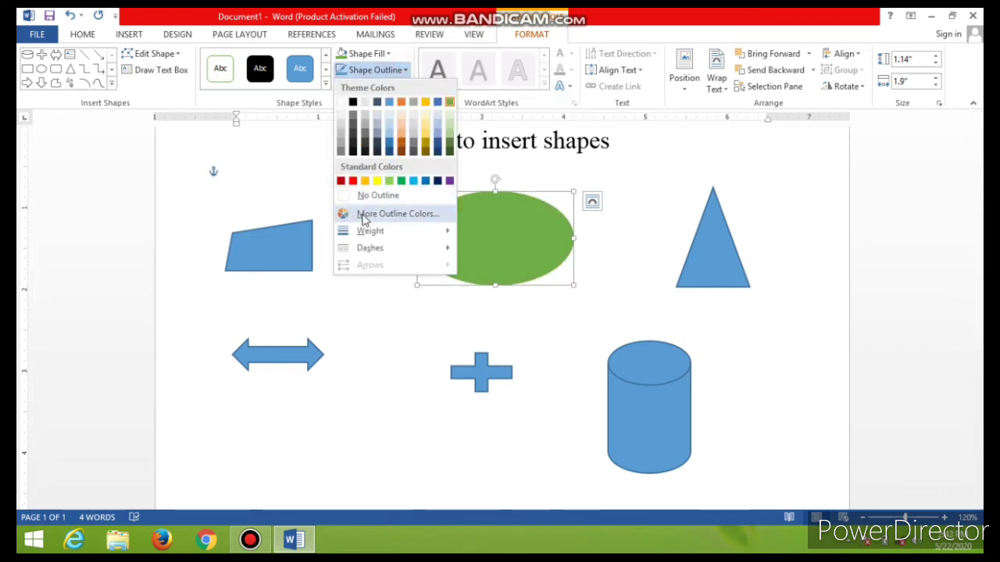
pyautogui.moveTo(374, 231)
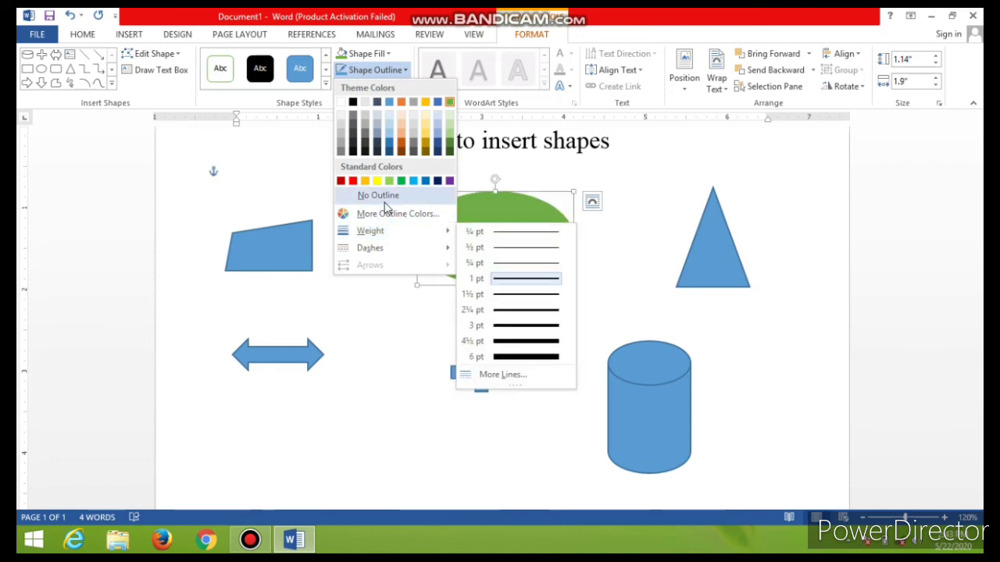
pyautogui.click(390, 55)
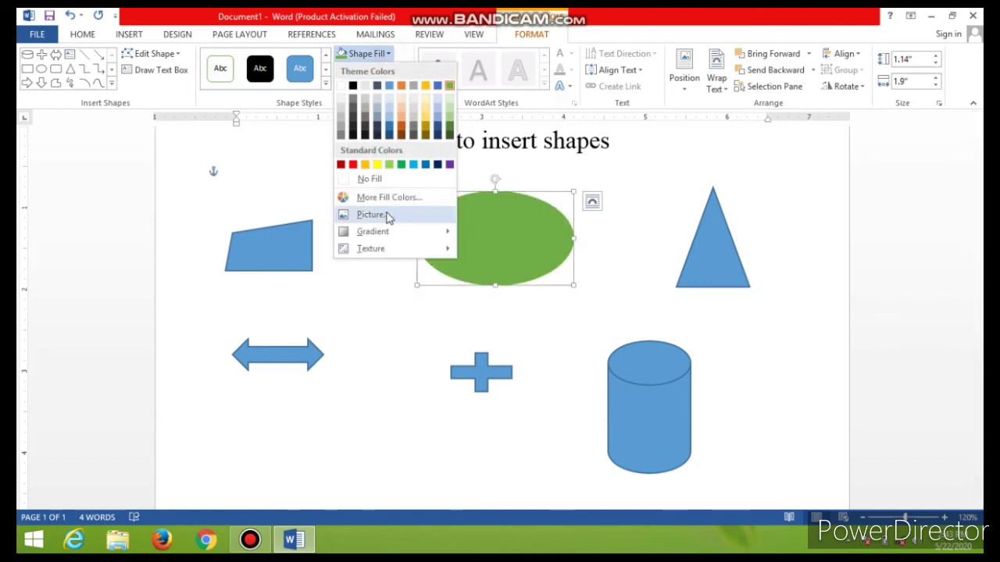
pyautogui.moveTo(391, 236)
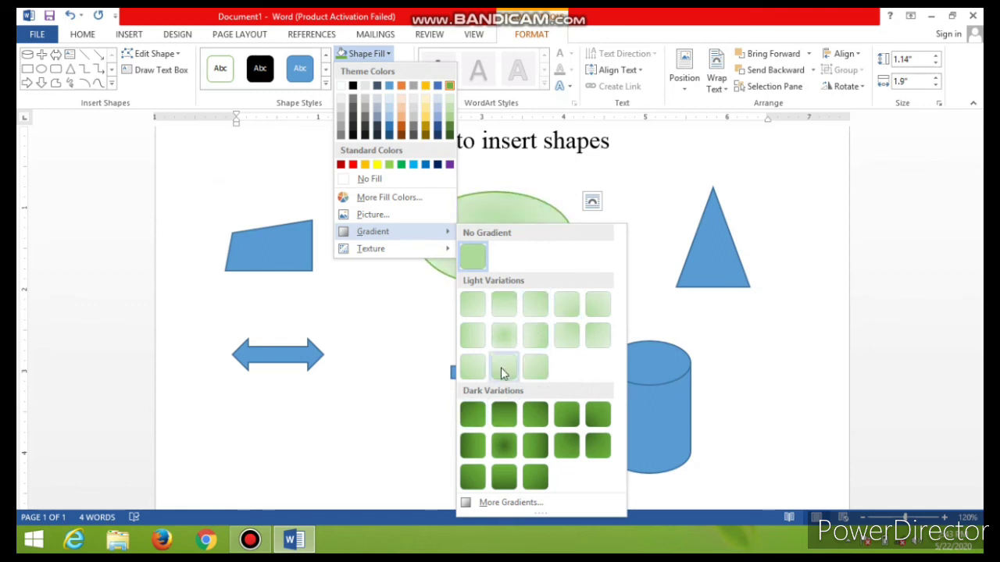
pyautogui.click(504, 447)
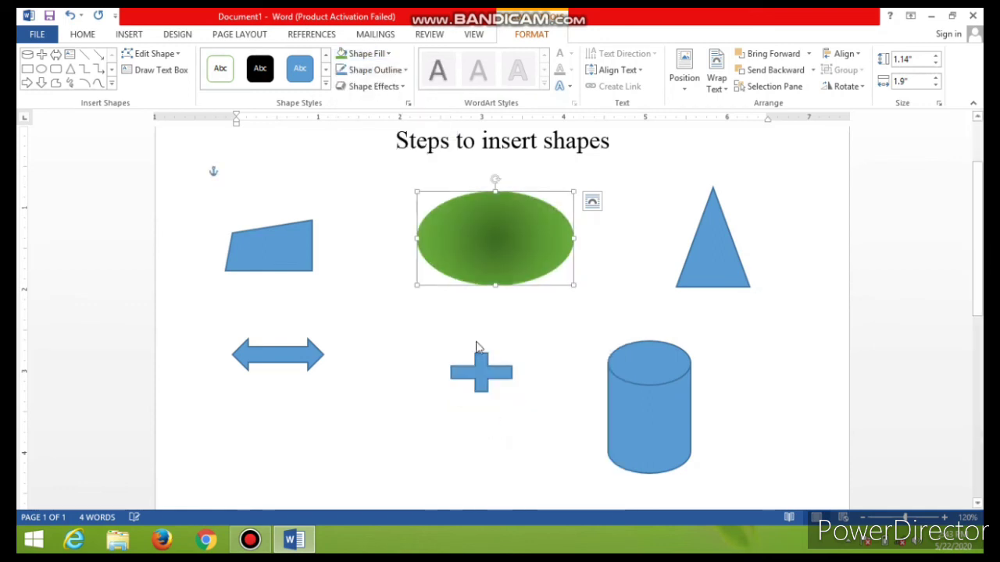
pyautogui.click(397, 72)
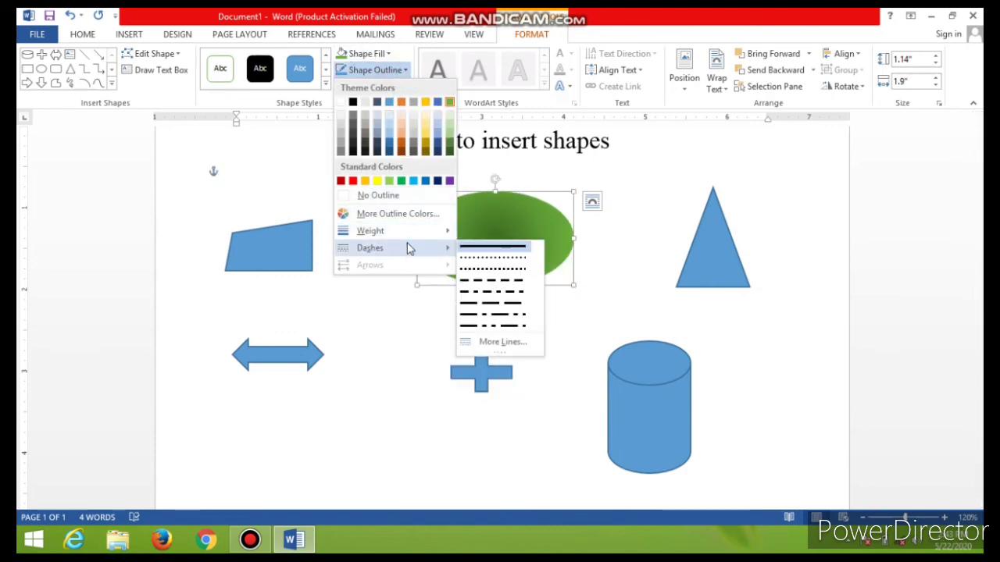
# Step: Give the oval a crumpled brown paper texture fill
pyautogui.click(376, 69)
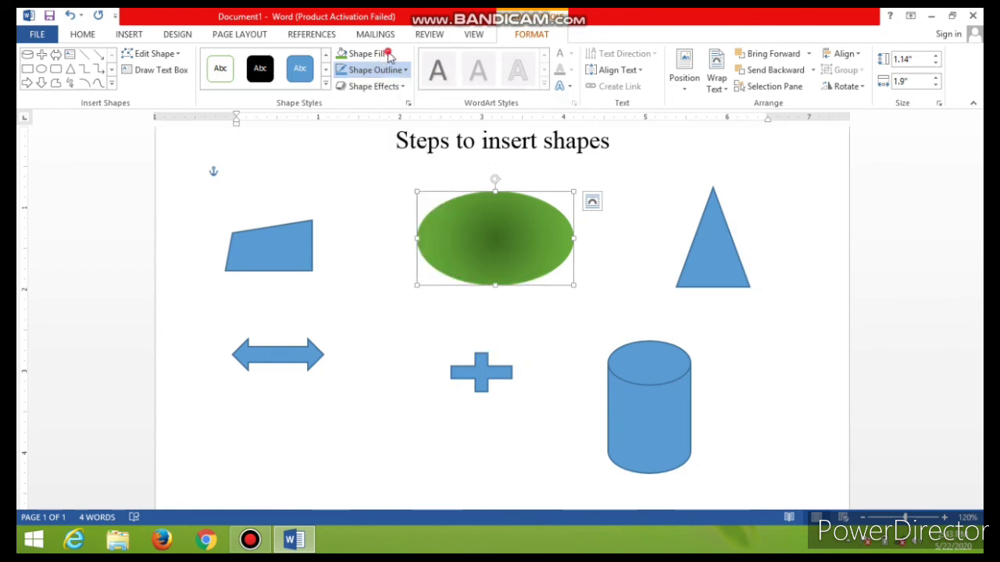
pyautogui.click(366, 53)
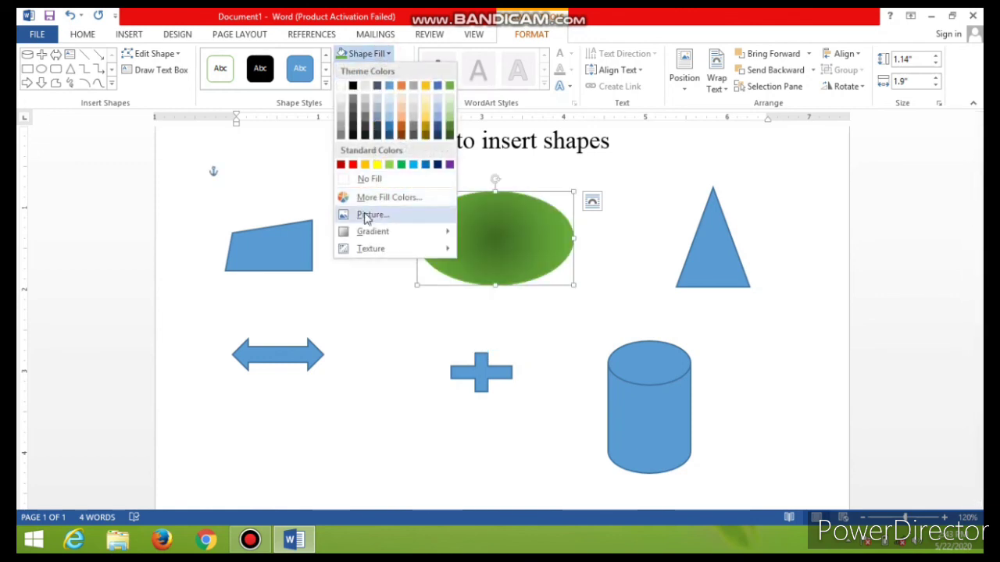
pyautogui.moveTo(411, 238)
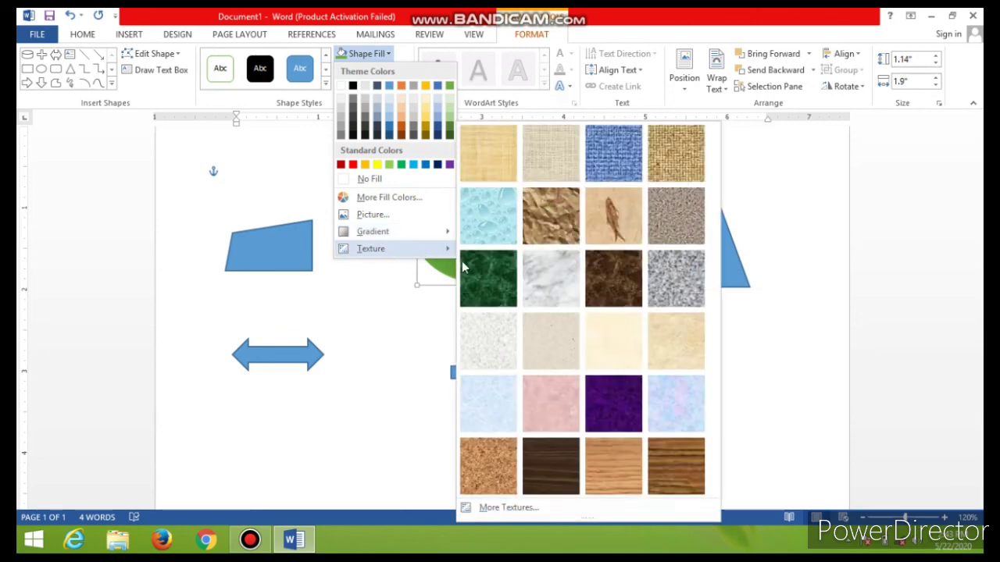
pyautogui.click(560, 216)
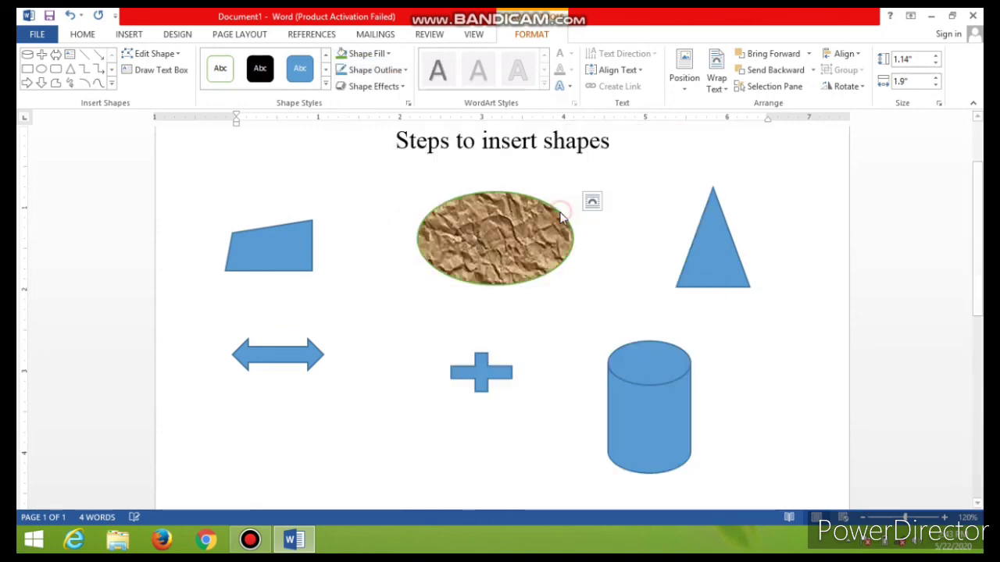
# Step: Select the blue cylinder and fill it with the fish-fossil texture
pyautogui.click(660, 413)
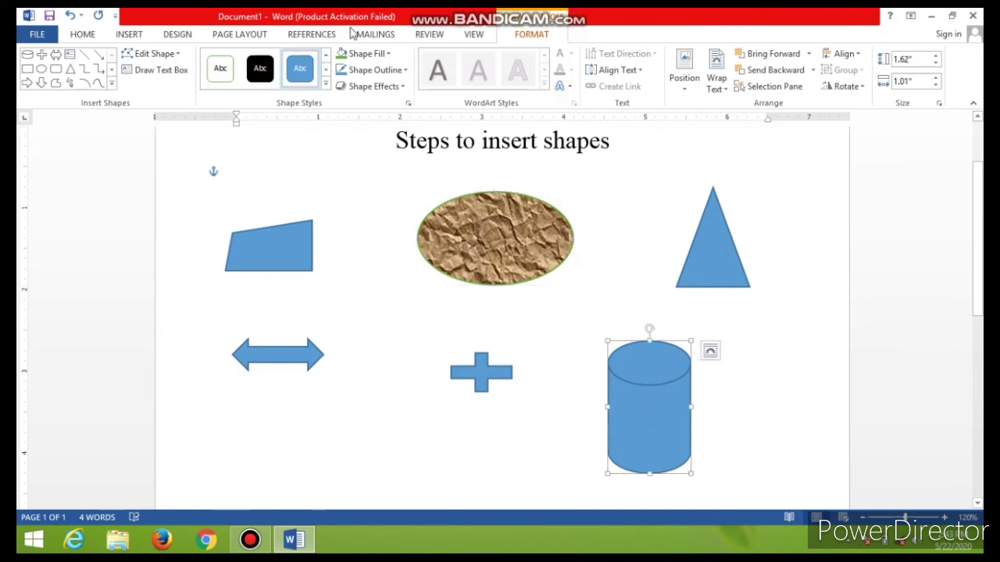
pyautogui.click(406, 71)
pyautogui.click(406, 71)
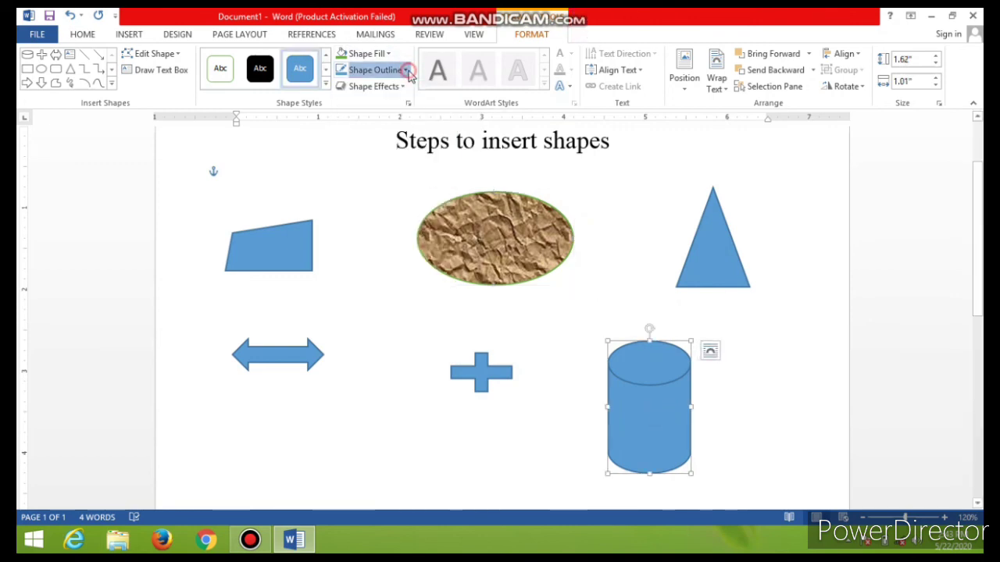
pyautogui.click(389, 54)
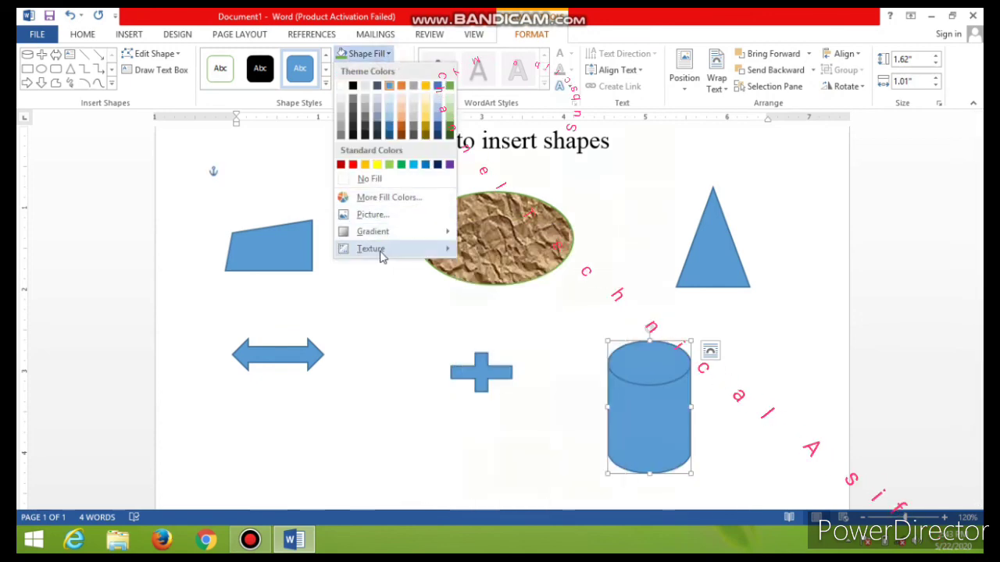
pyautogui.moveTo(416, 253)
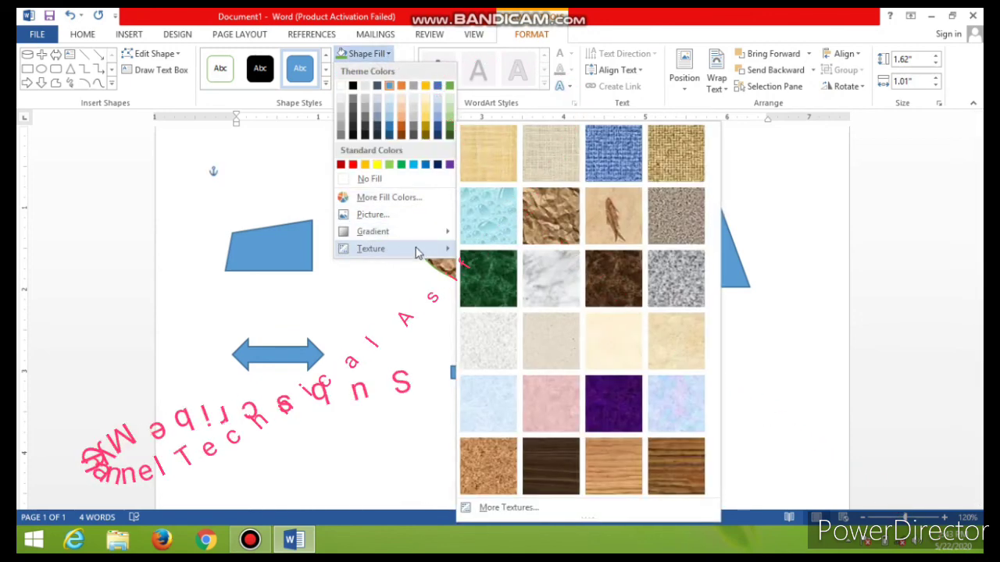
pyautogui.click(613, 216)
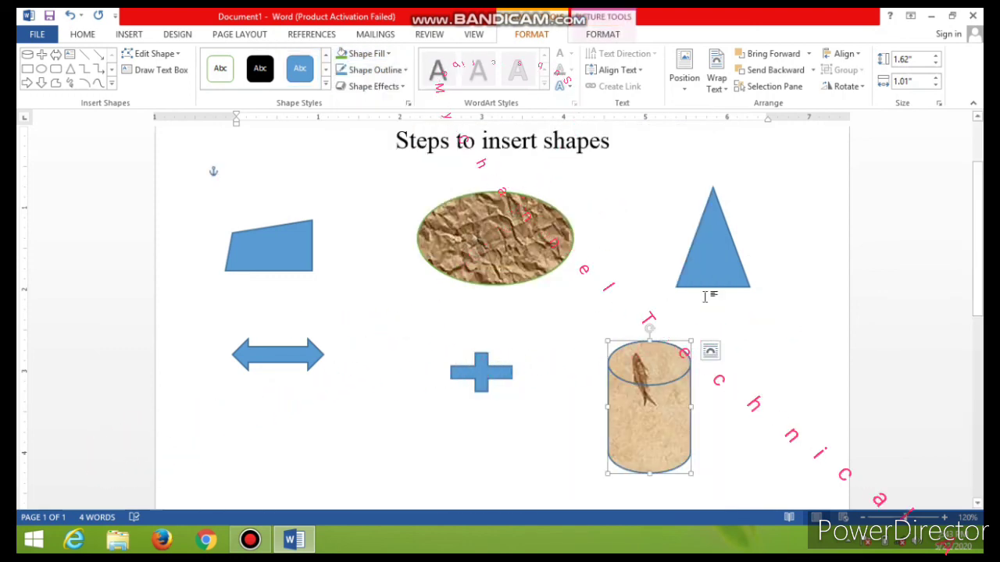